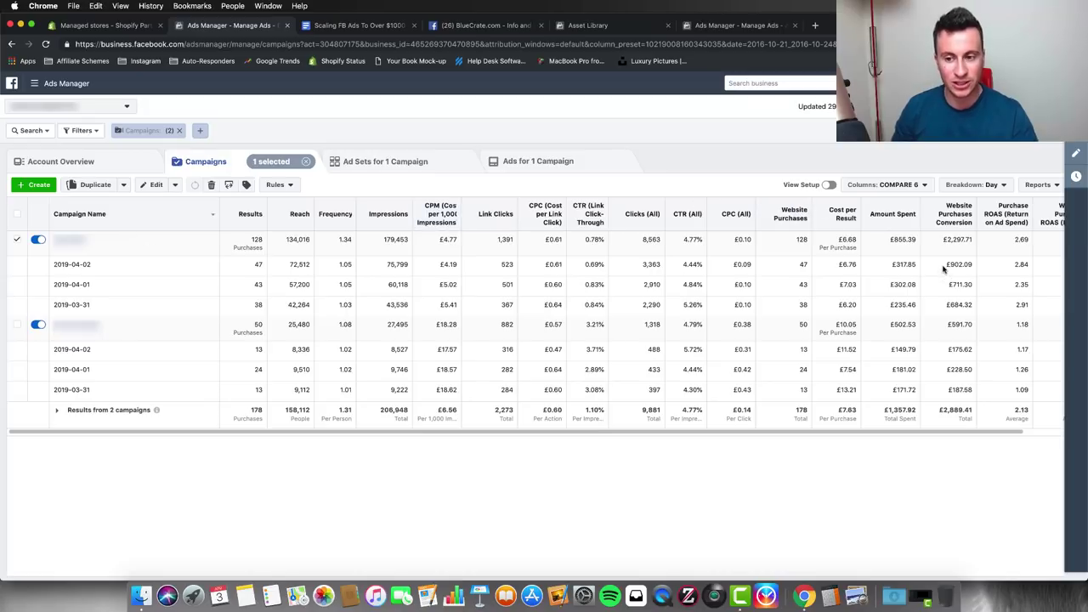
Compare the two campaigns' daily results, highlighting the website purchase conversion values and the first campaign's row for 2019-04-02.
left_click_drag(946, 265, 974, 266)
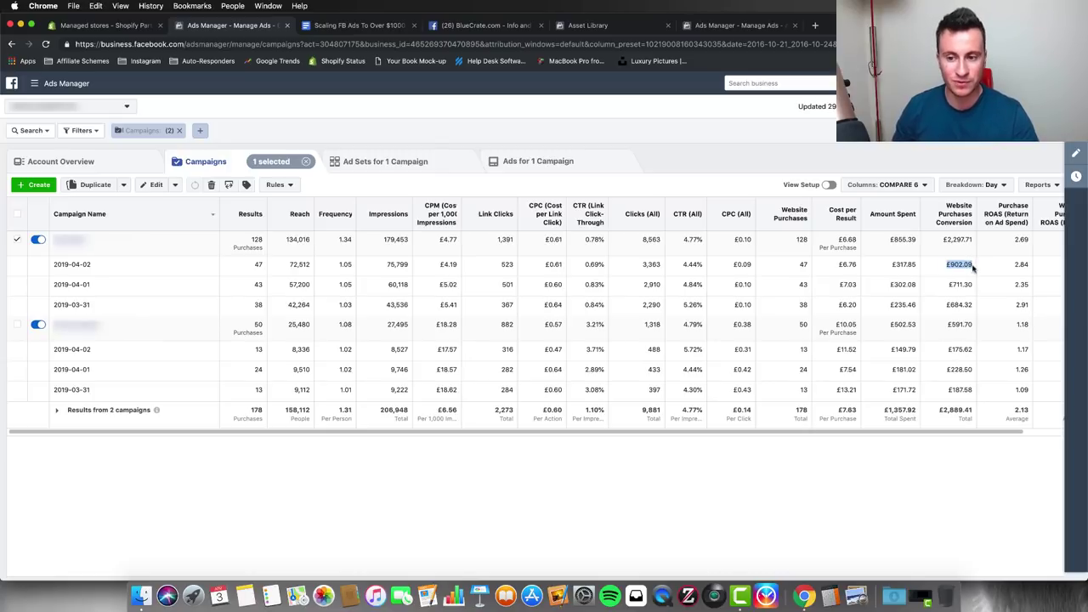
left_click_drag(948, 349, 971, 348)
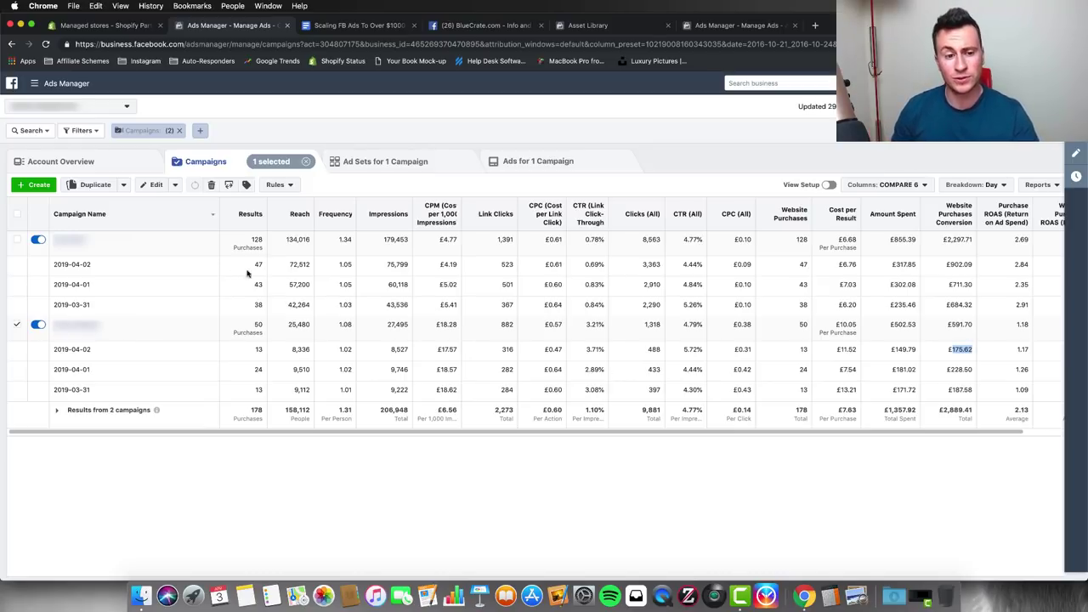
left_click(58, 264)
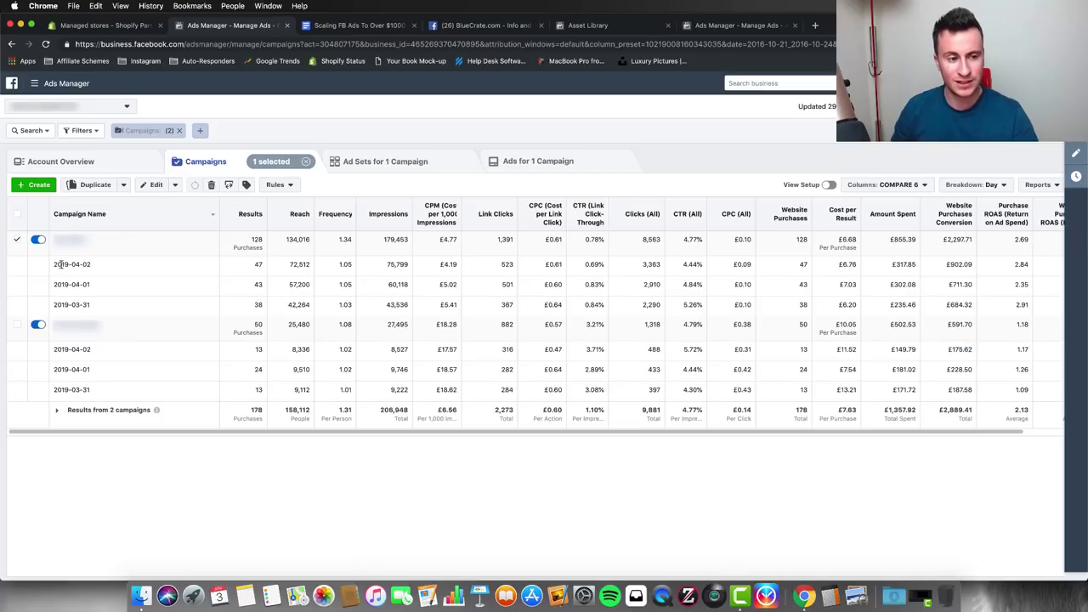
left_click(17, 240)
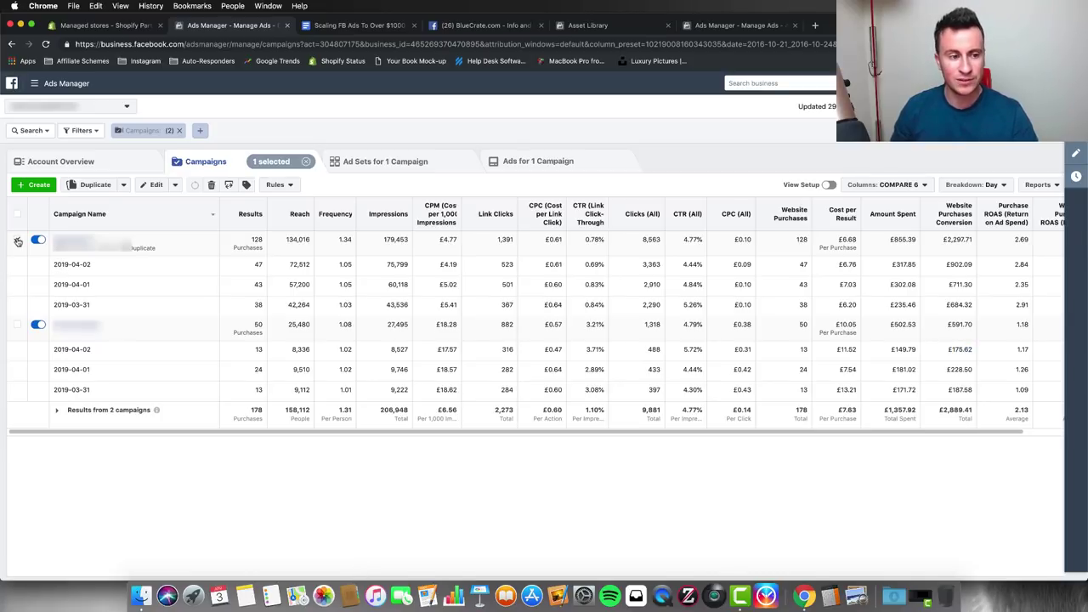
left_click(986, 185)
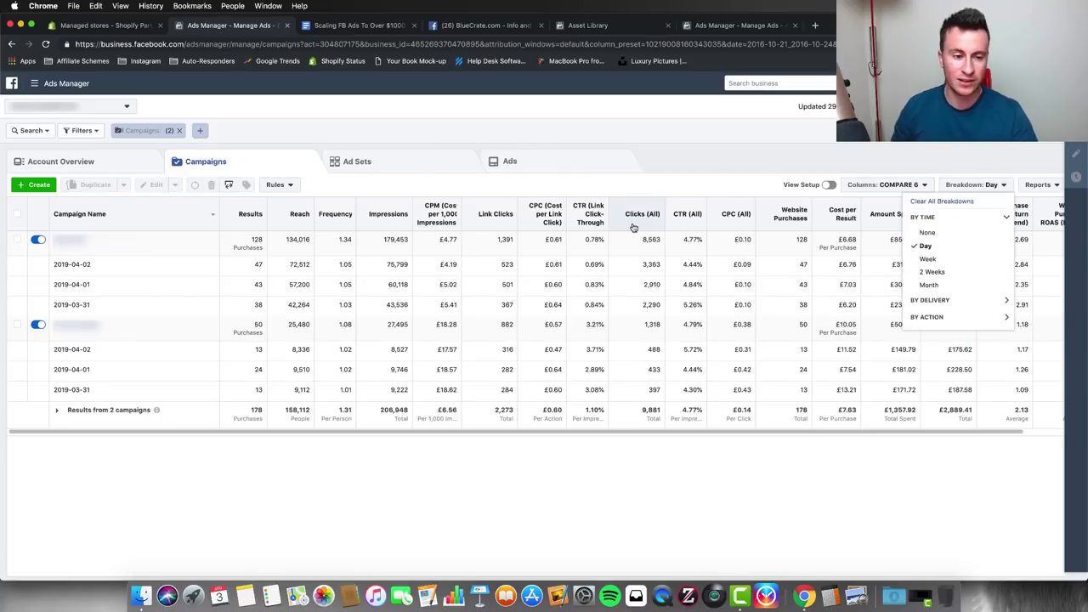
left_click(460, 287)
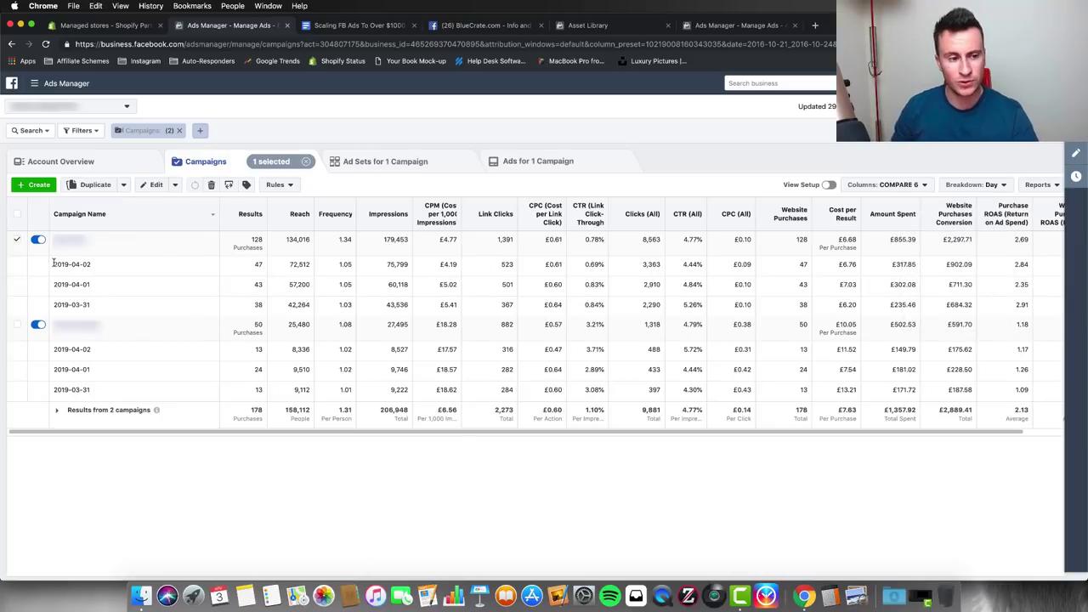
left_click_drag(54, 264, 977, 266)
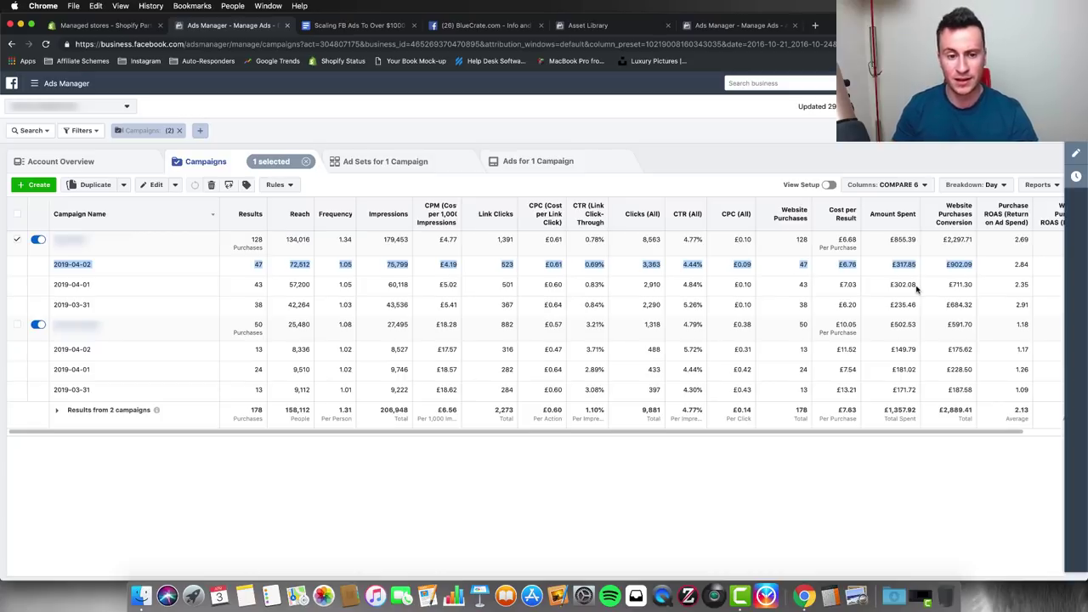
left_click(408, 263)
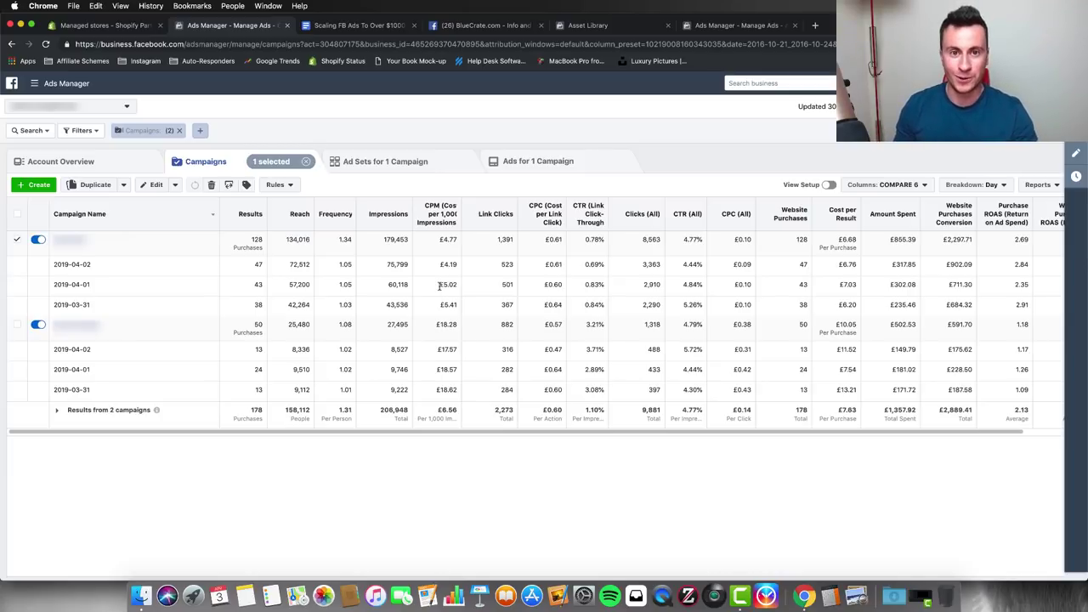
Switch to the "Scaling FB Ads To Over $1000 Per Day" document and review each point in its Requirements list.
left_click(331, 26)
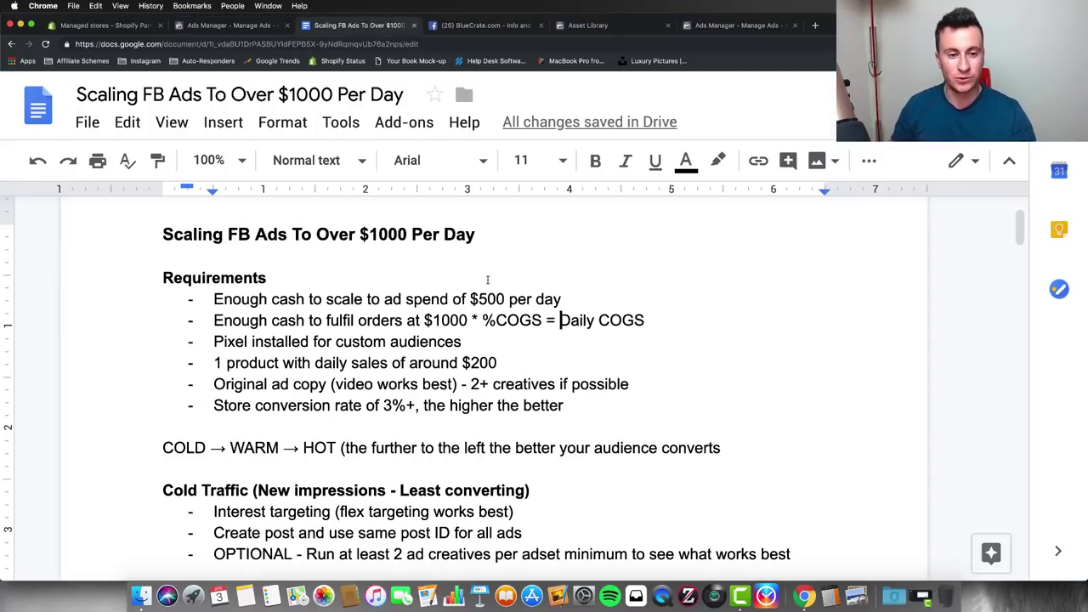
left_click(382, 300)
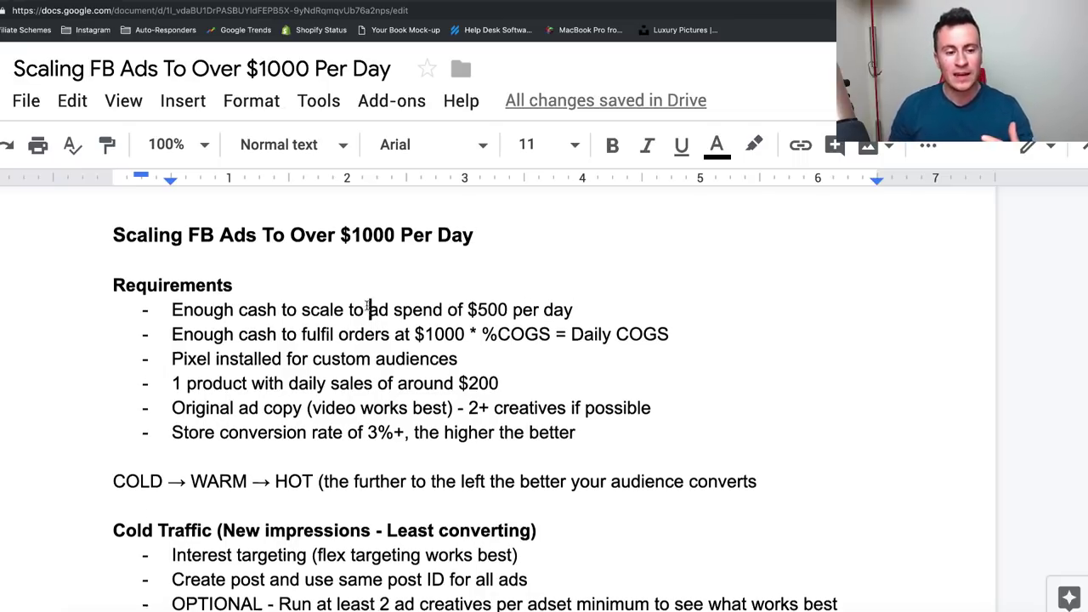
scroll(367, 304, "down", 1)
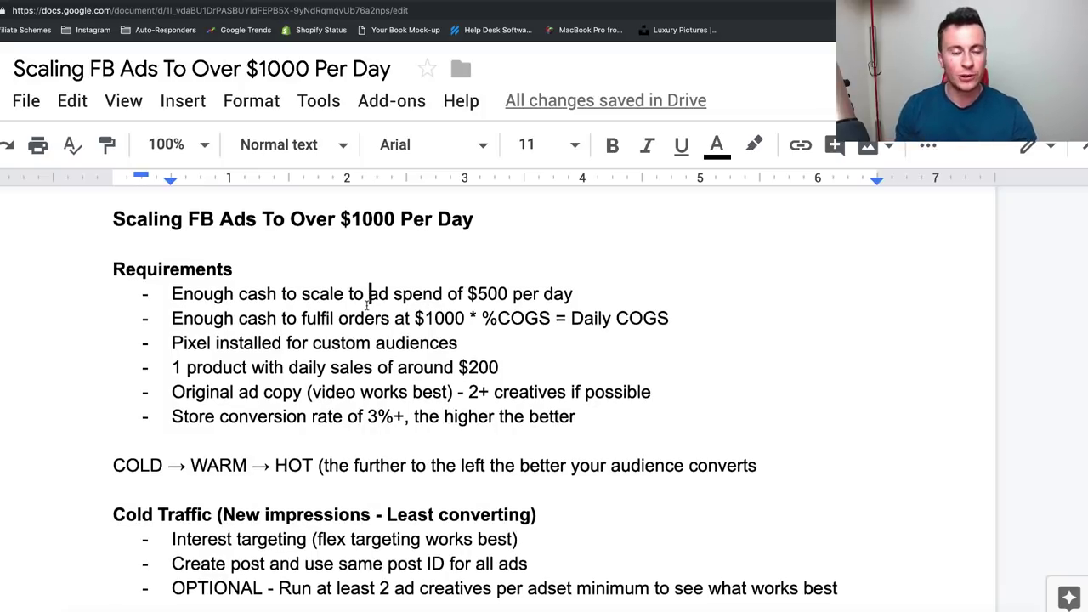
left_click(171, 293)
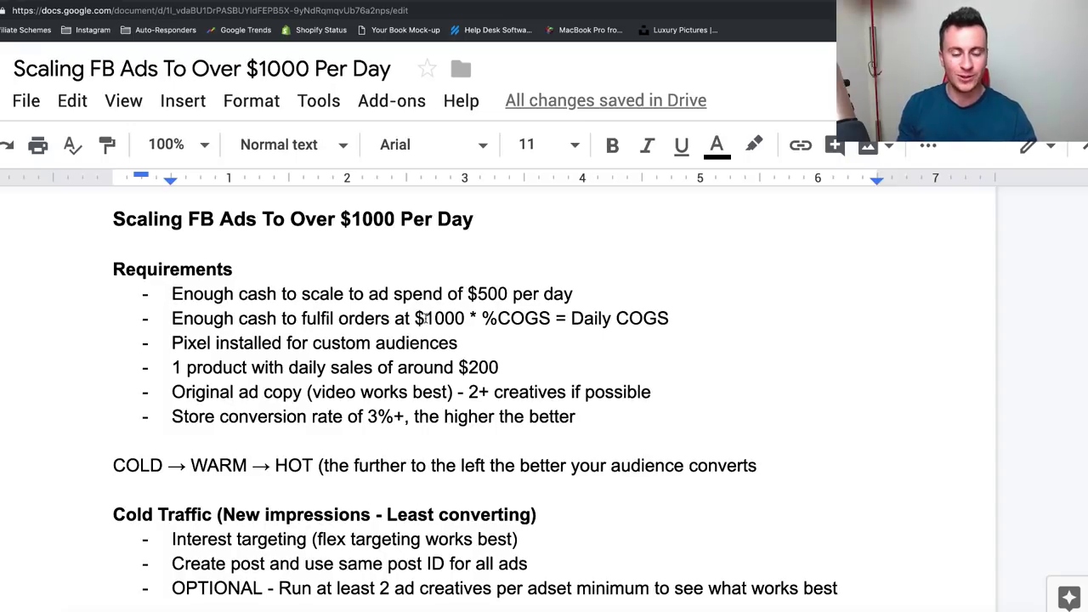
left_click_drag(171, 345, 457, 342)
left_click(464, 342)
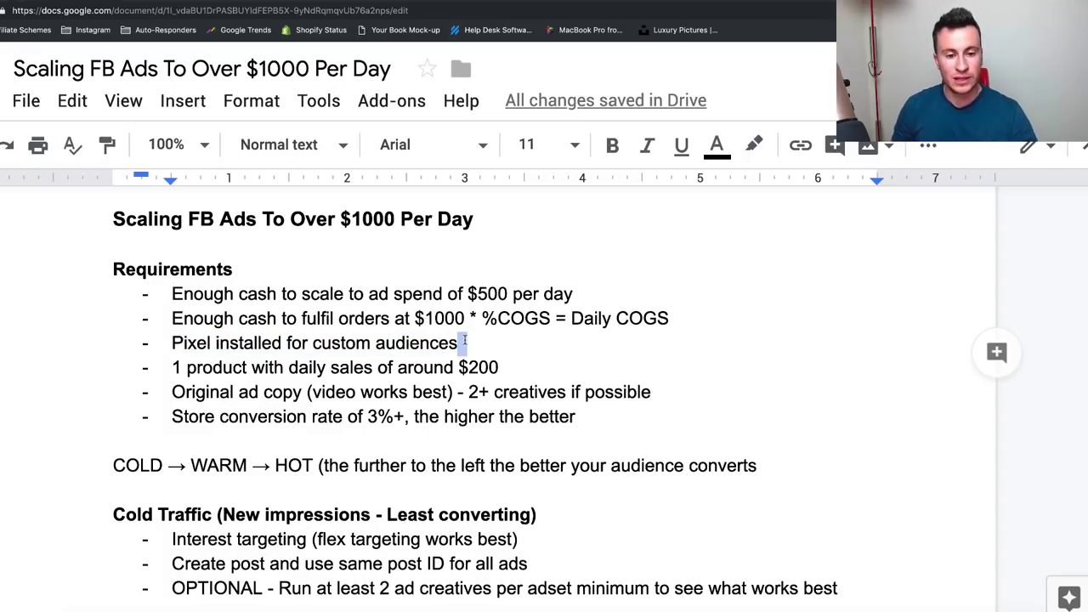
left_click(464, 342)
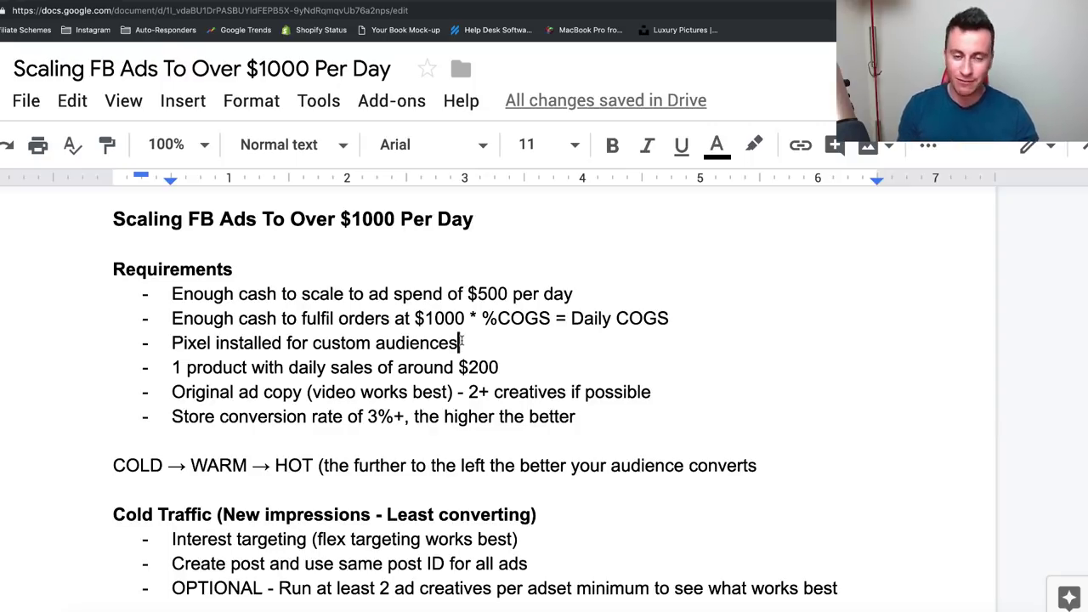
scroll(462, 342, "down", 1)
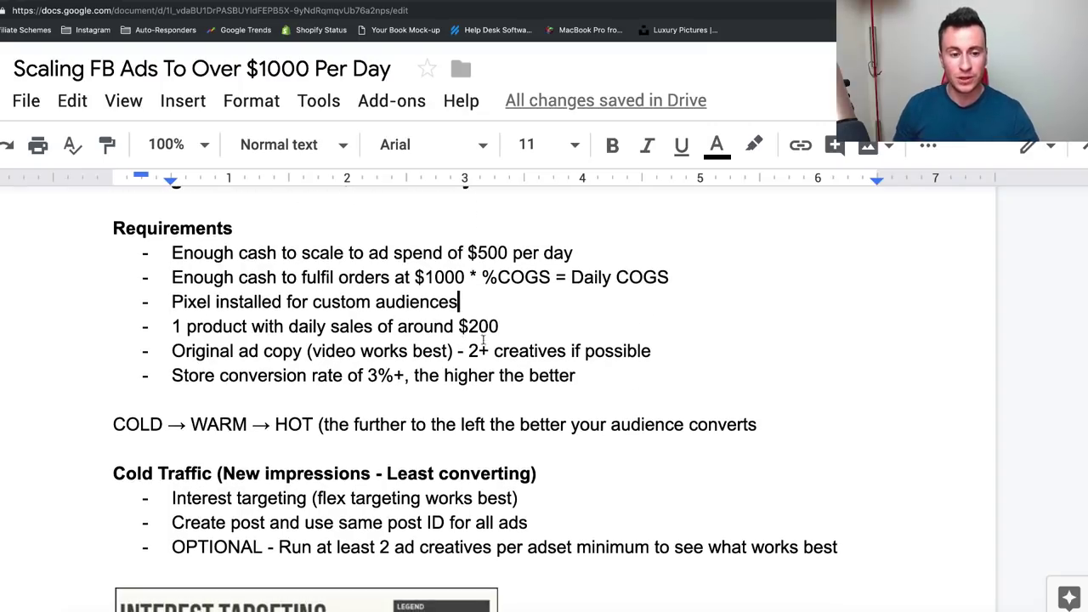
left_click(503, 328)
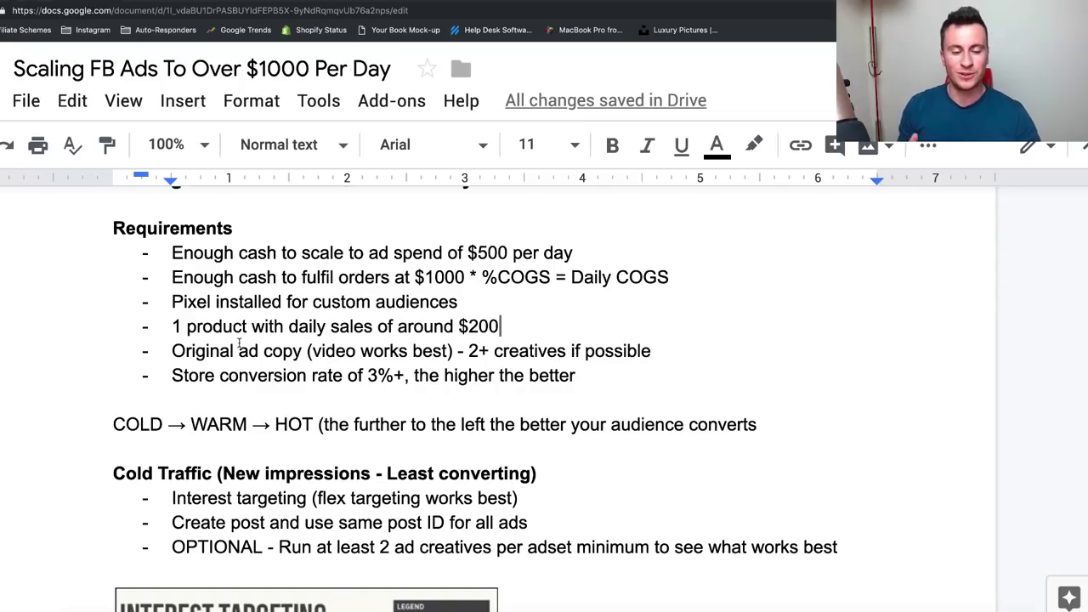
left_click(607, 377)
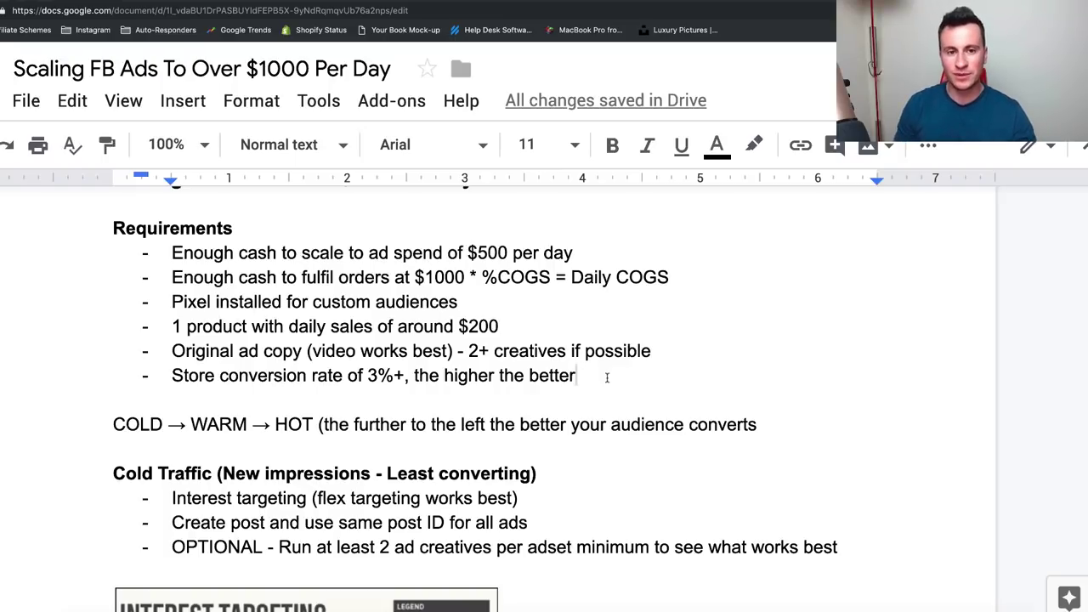
Switch to the BlueCrate.com Facebook page, examine its snoring device and Paw Socks video ads, and pause the Paw Socks video.
key("ctrl+Tab")
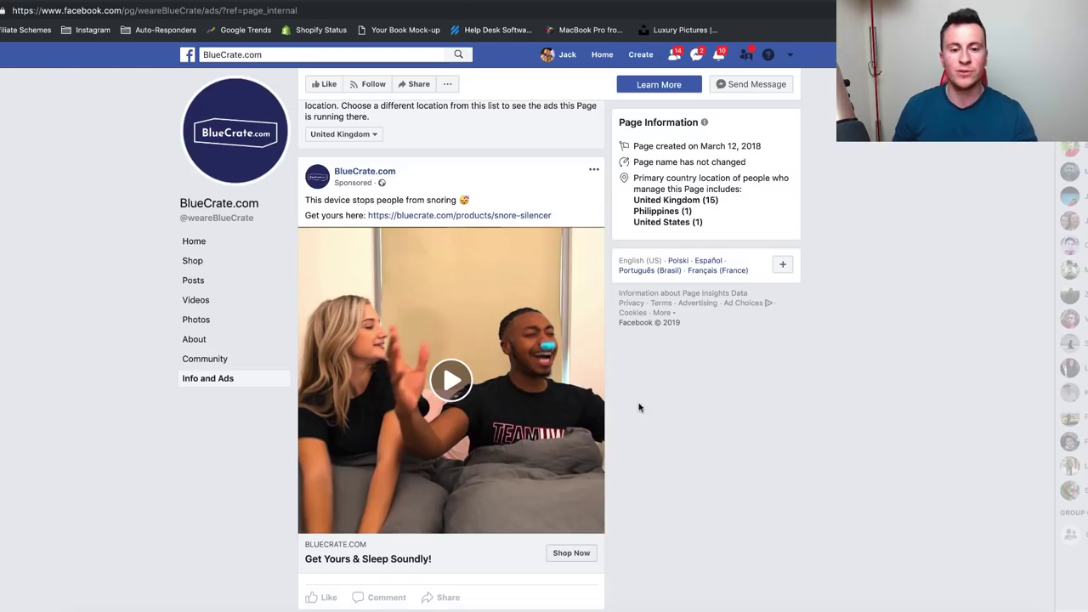
scroll(111, 417, "down", 4)
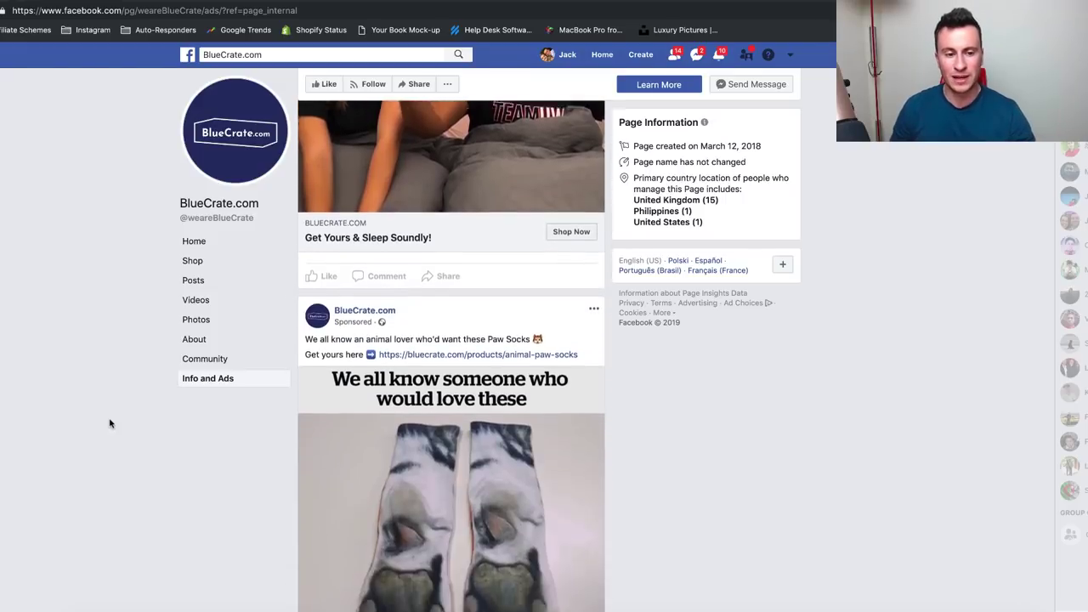
scroll(94, 453, "down", 2)
scroll(94, 453, "up", 5)
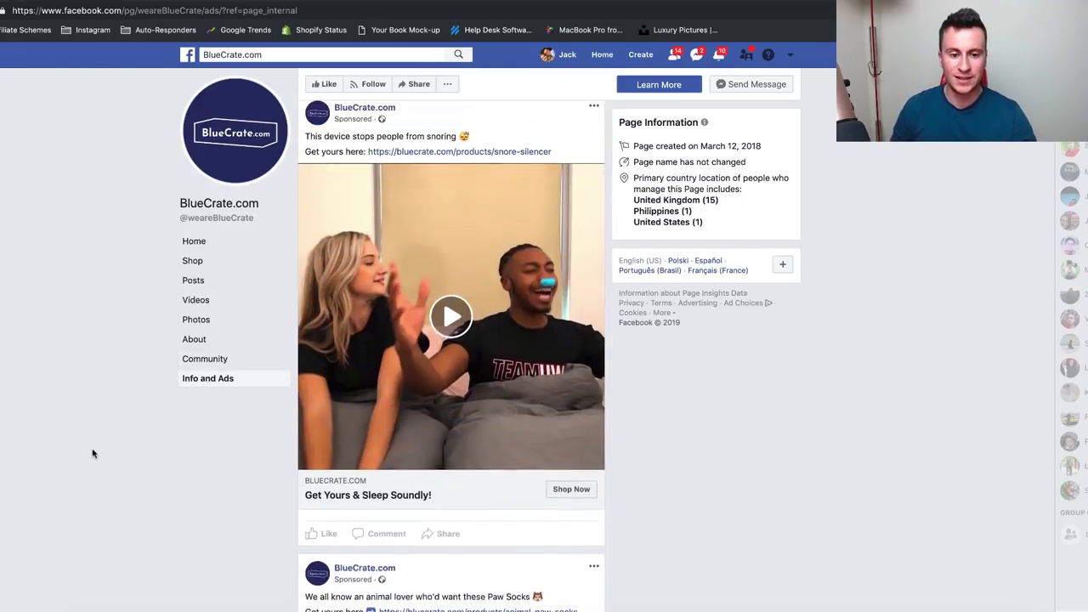
scroll(94, 453, "down", 3)
scroll(93, 453, "down", 3)
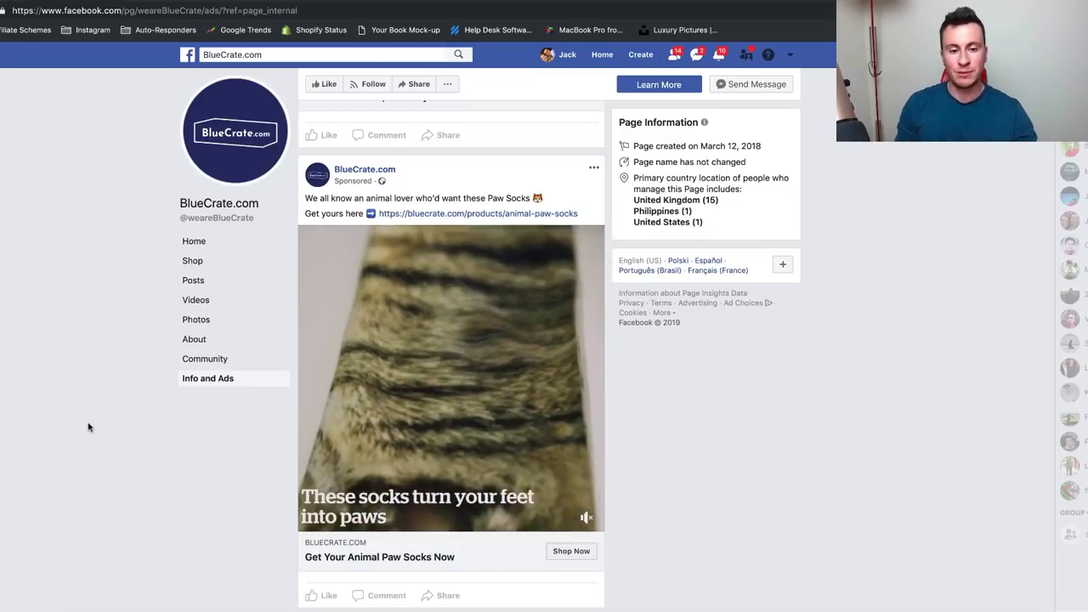
scroll(89, 428, "up", 5)
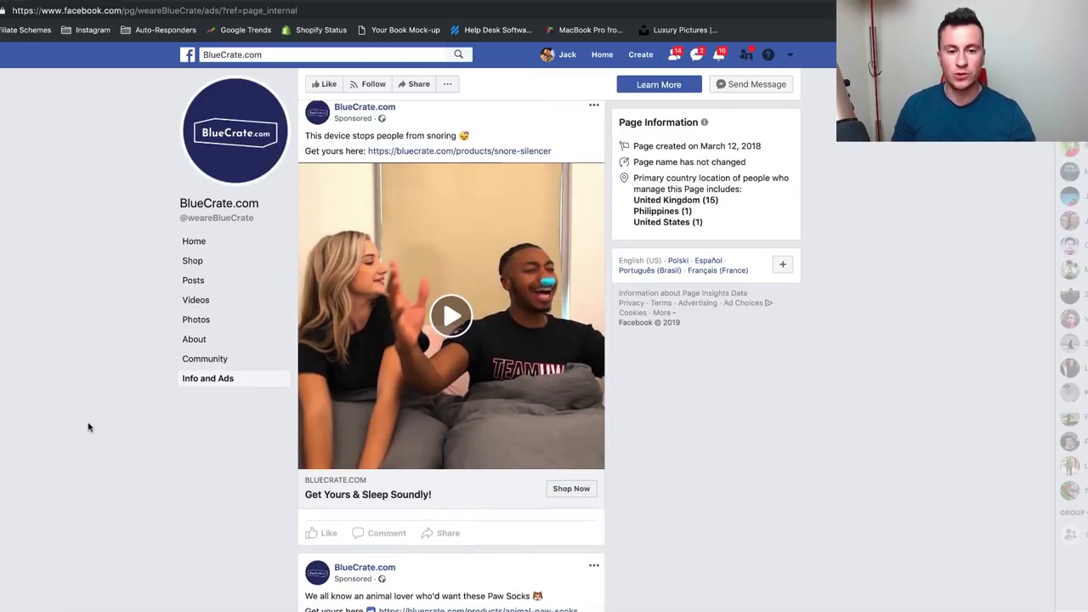
scroll(61, 452, "down", 6)
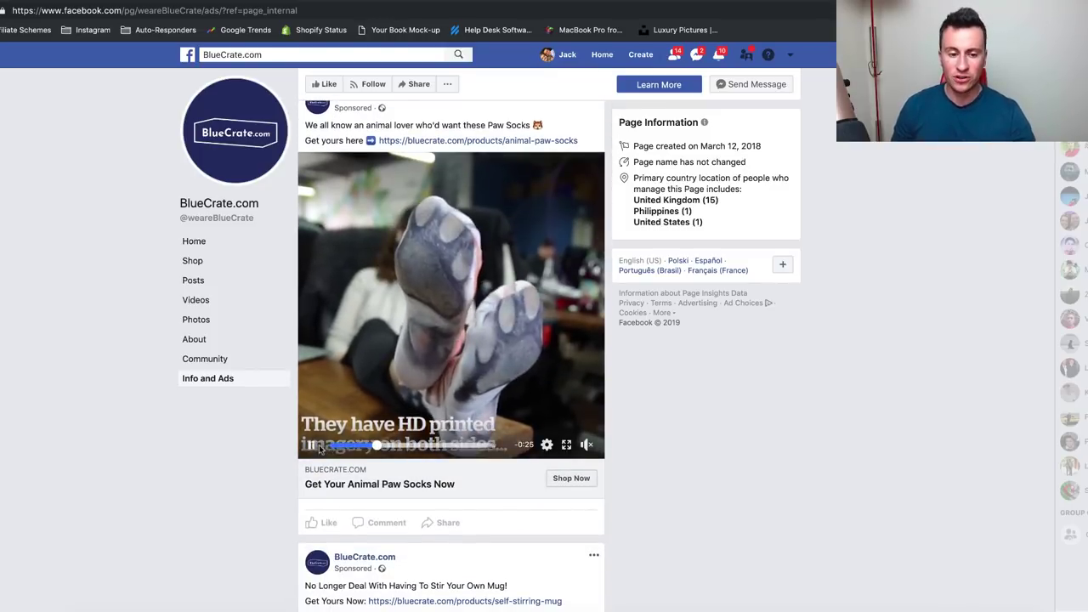
left_click(313, 449)
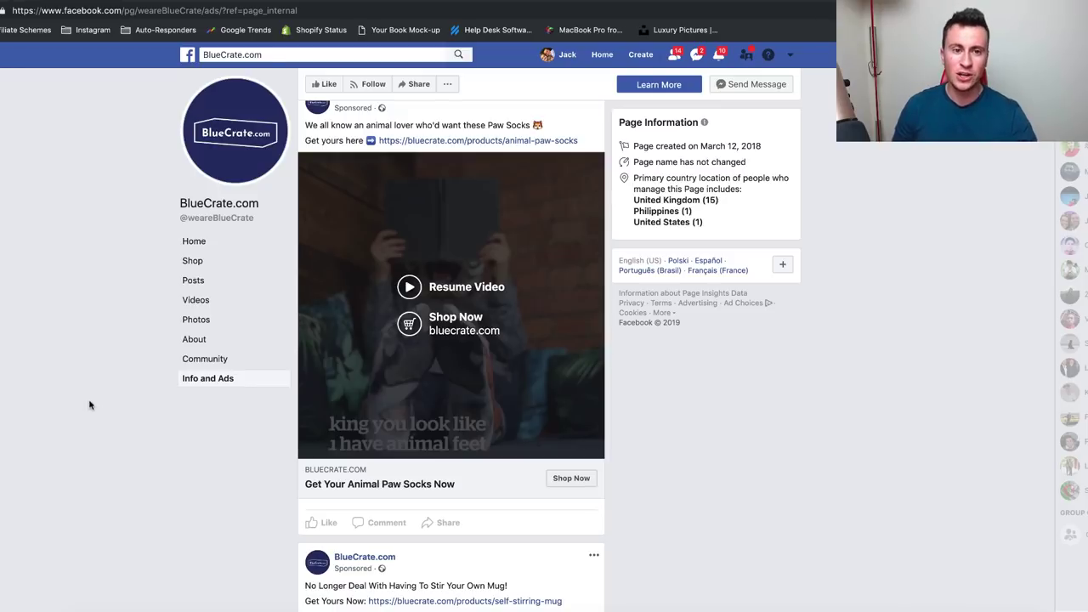
Return to the scaling document and review the COLD → WARM → HOT line and the Cold Traffic bullet points.
left_click(302, 2)
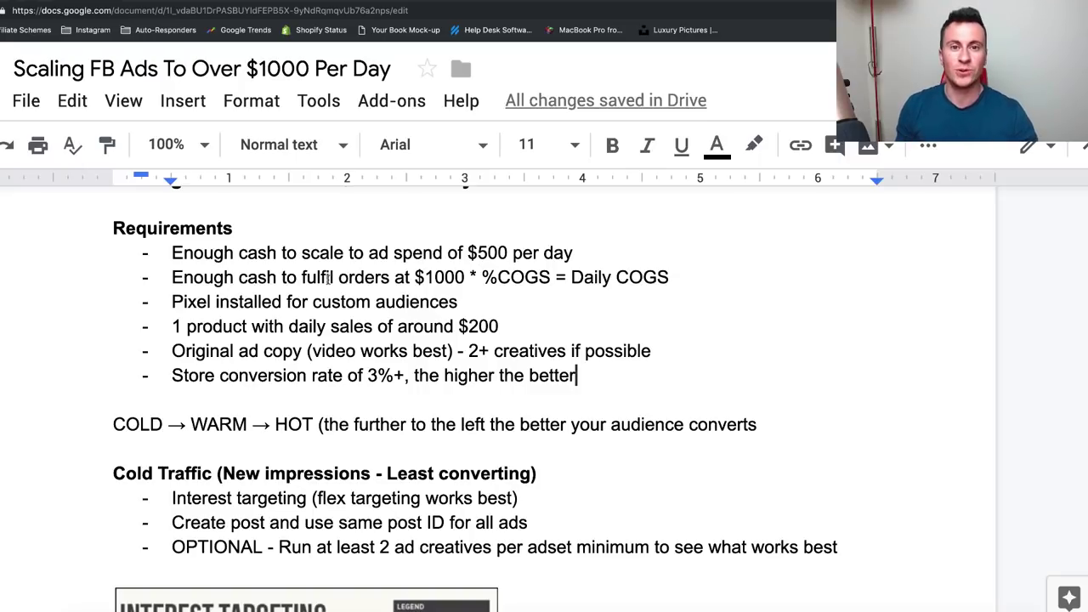
left_click(768, 427)
scroll(355, 425, "down", 3)
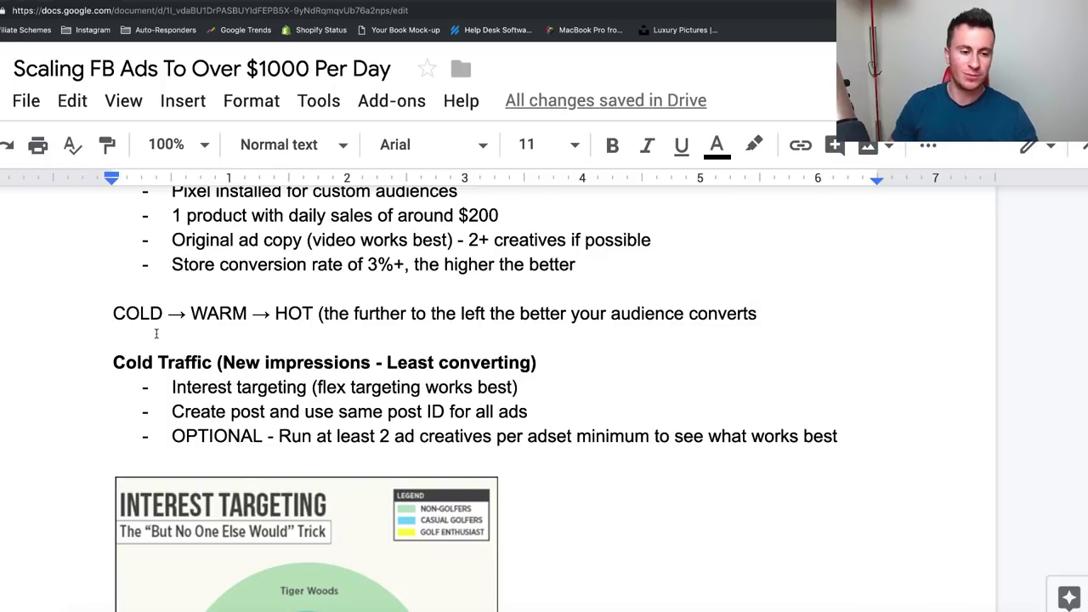
scroll(534, 303, "down", 2)
left_click(534, 300)
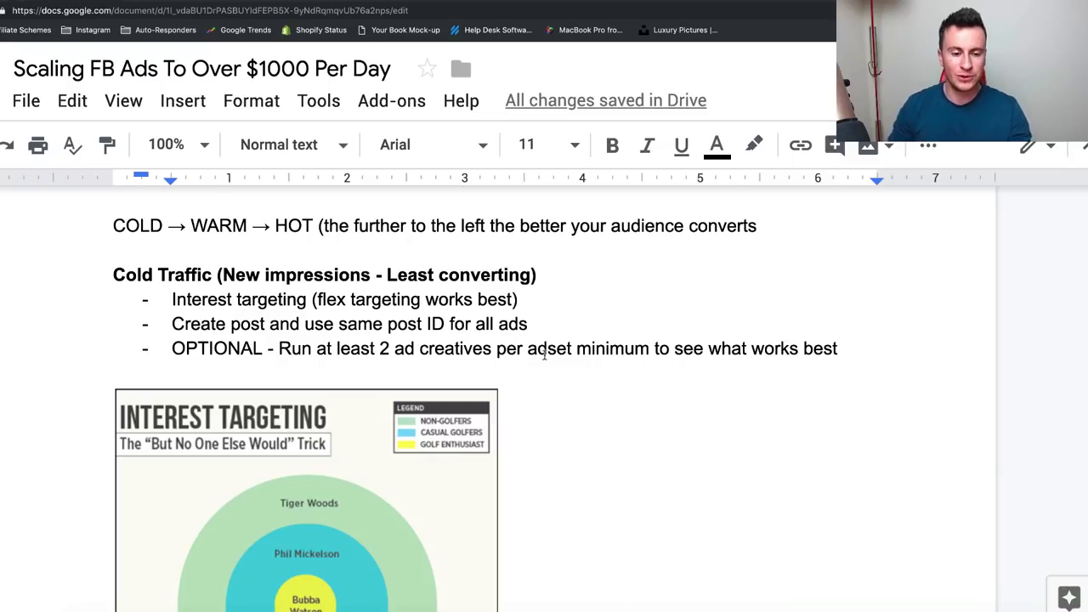
left_click(534, 327)
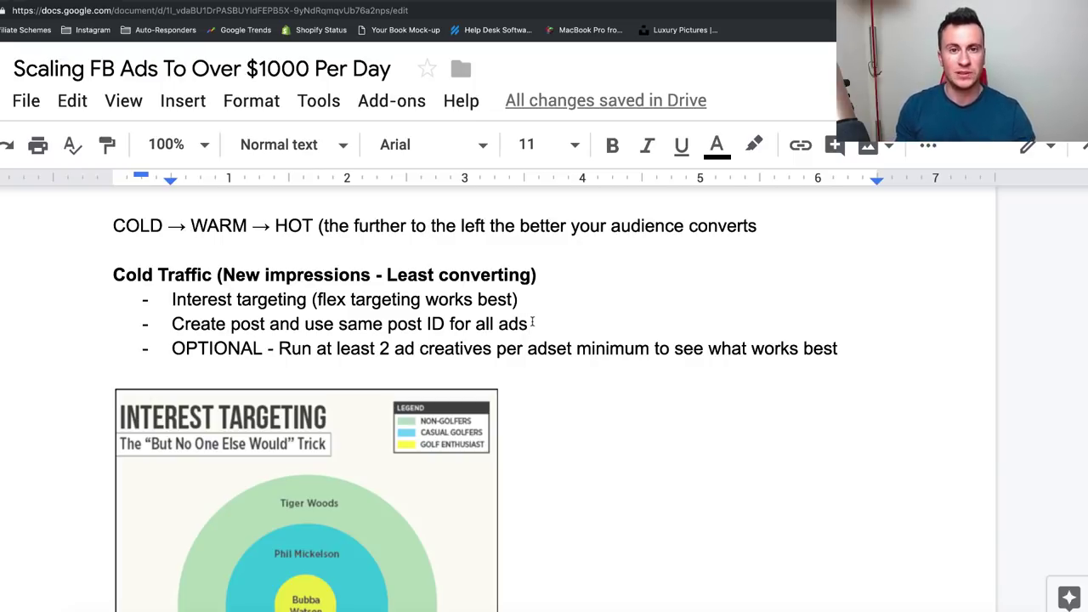
left_click(845, 349)
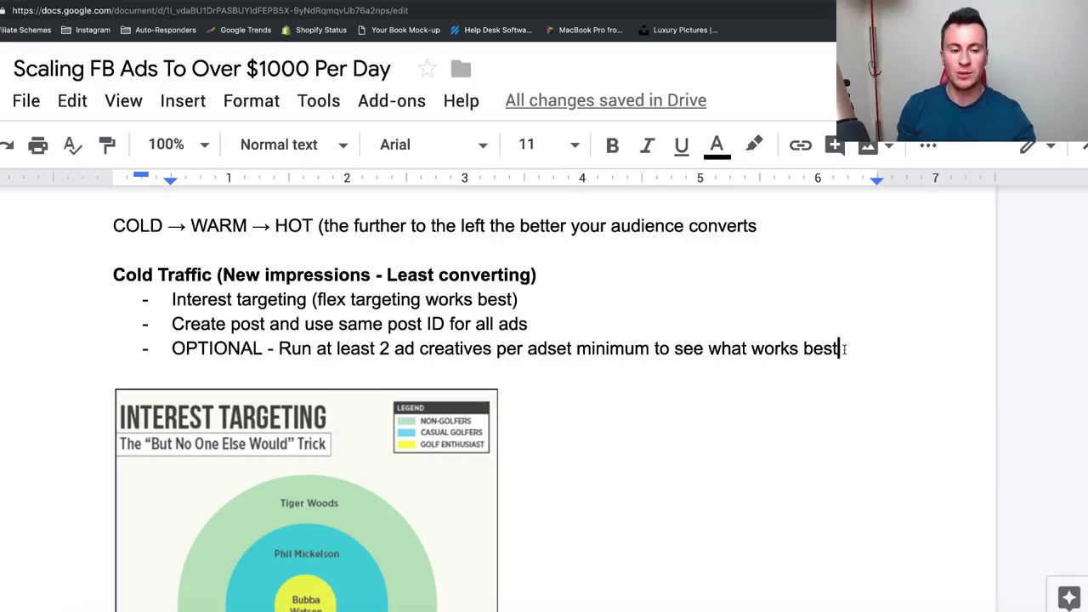
Examine the Interest Targeting diagram of the "But No One Else Would" trick below the Cold Traffic section.
scroll(717, 436, "down", 5)
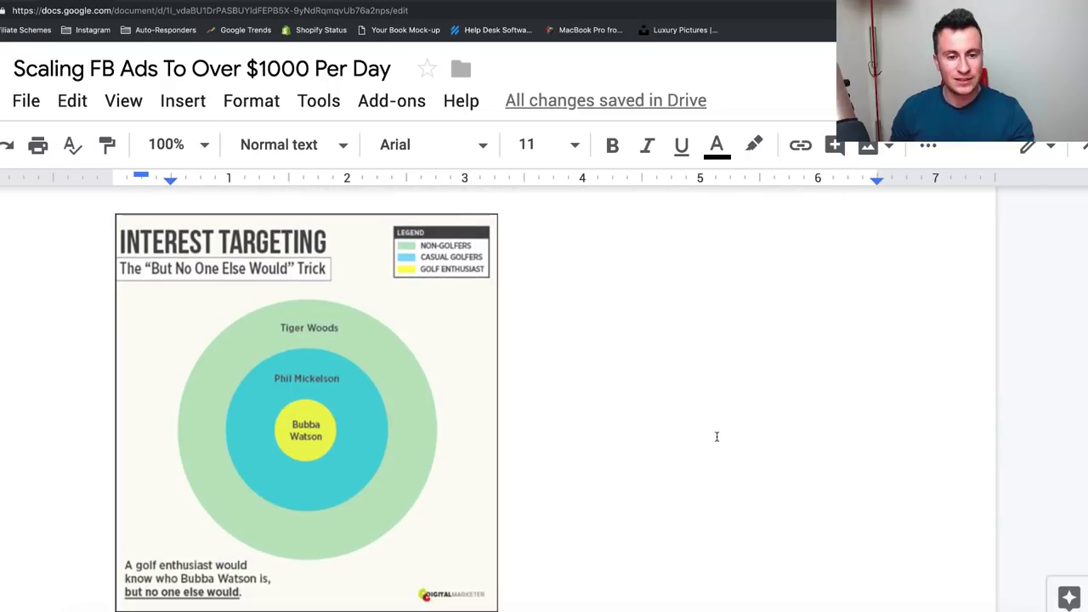
scroll(716, 437, "up", 3)
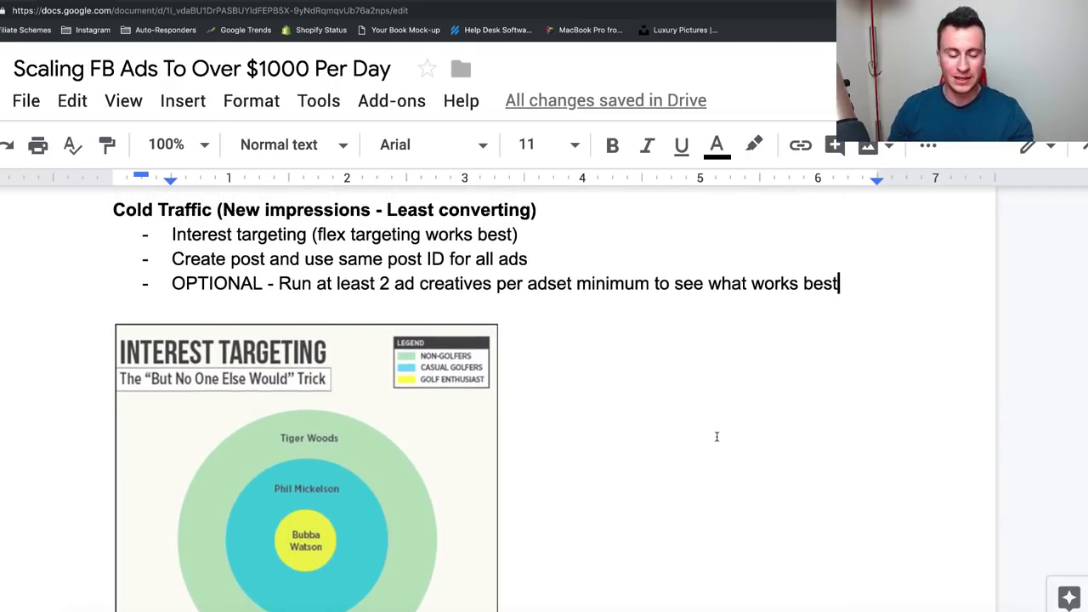
scroll(717, 437, "down", 3)
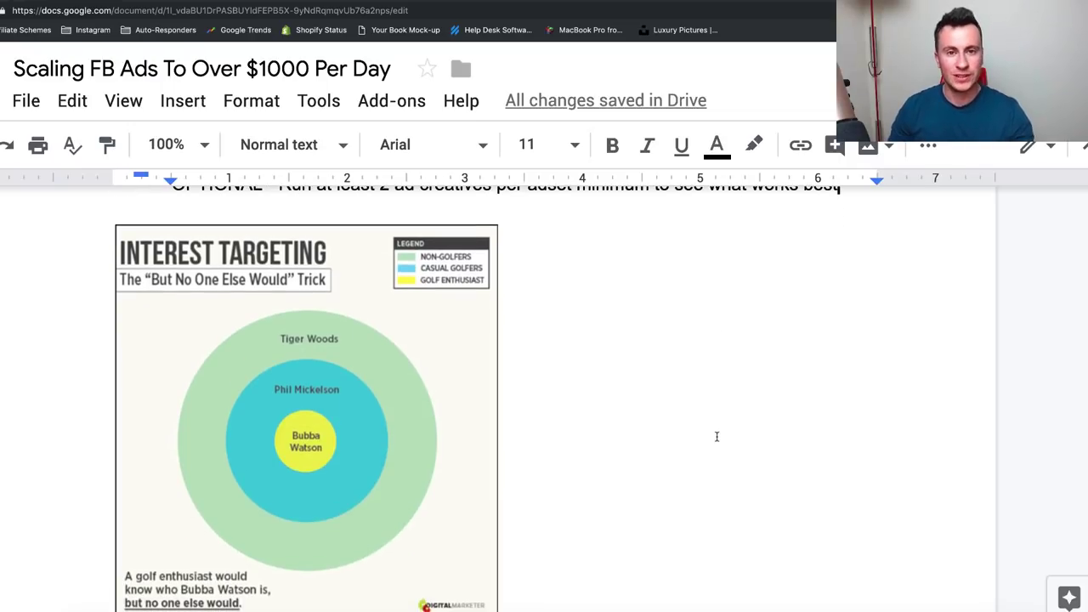
left_click(572, 474)
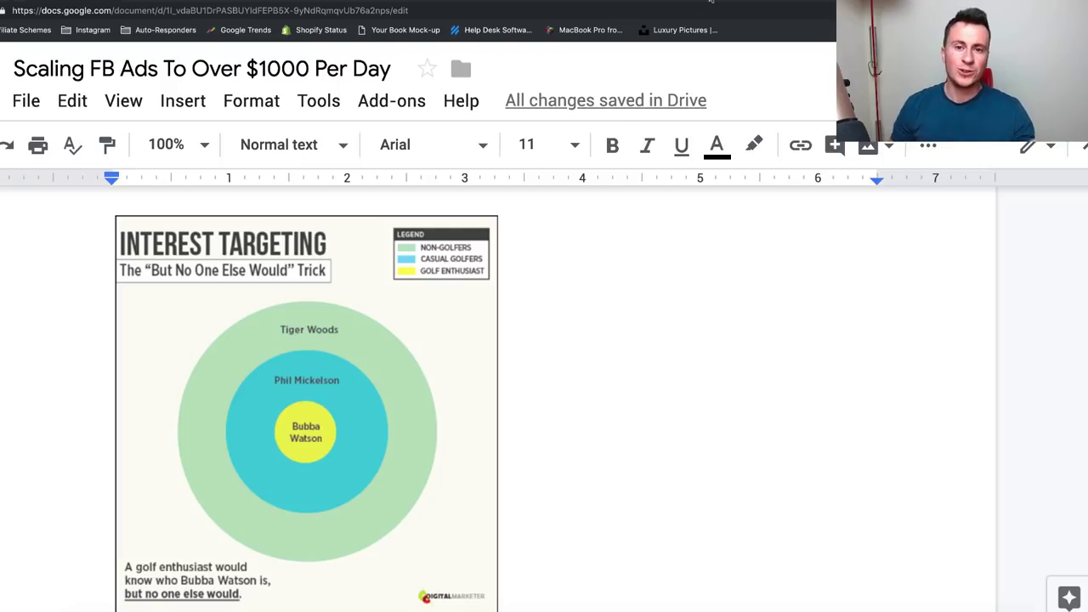
Switch to the Ads Manager ad set being created and review its detailed targeting and audience size for the Tiger Woods interest.
key("ctrl+Tab")
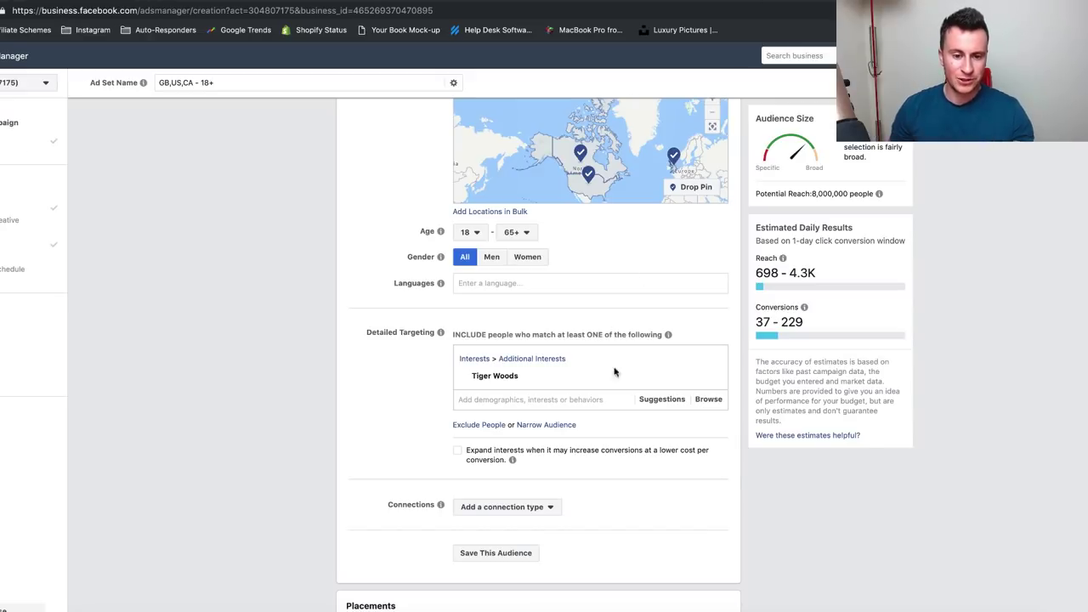
scroll(357, 361, "down", 1)
scroll(343, 353, "down", 3)
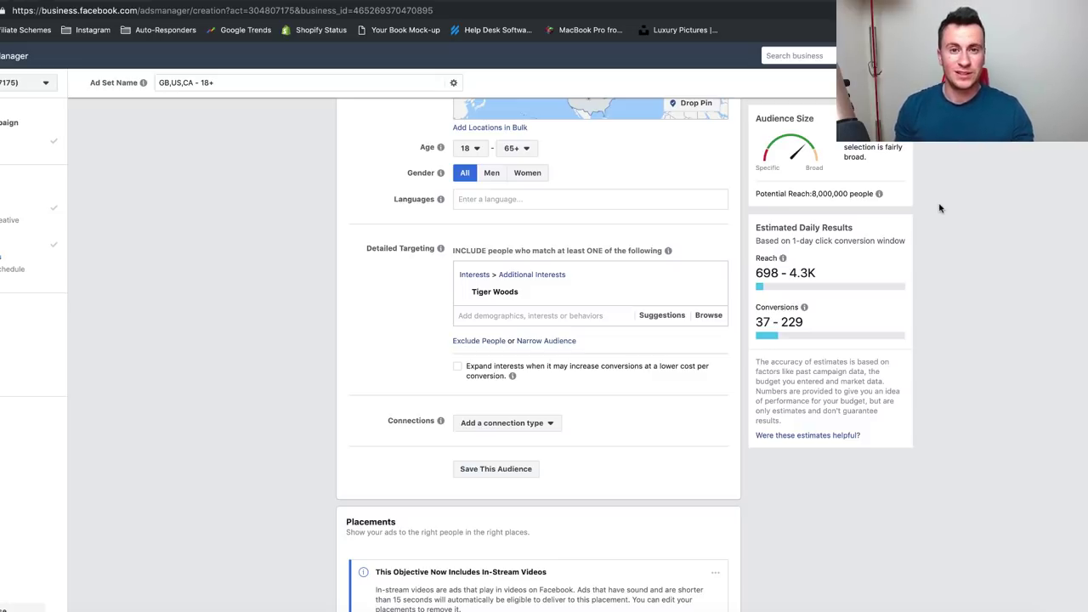
Narrow the Tiger Woods audience so people must also match the Phil Mickelson interest.
left_click(547, 341)
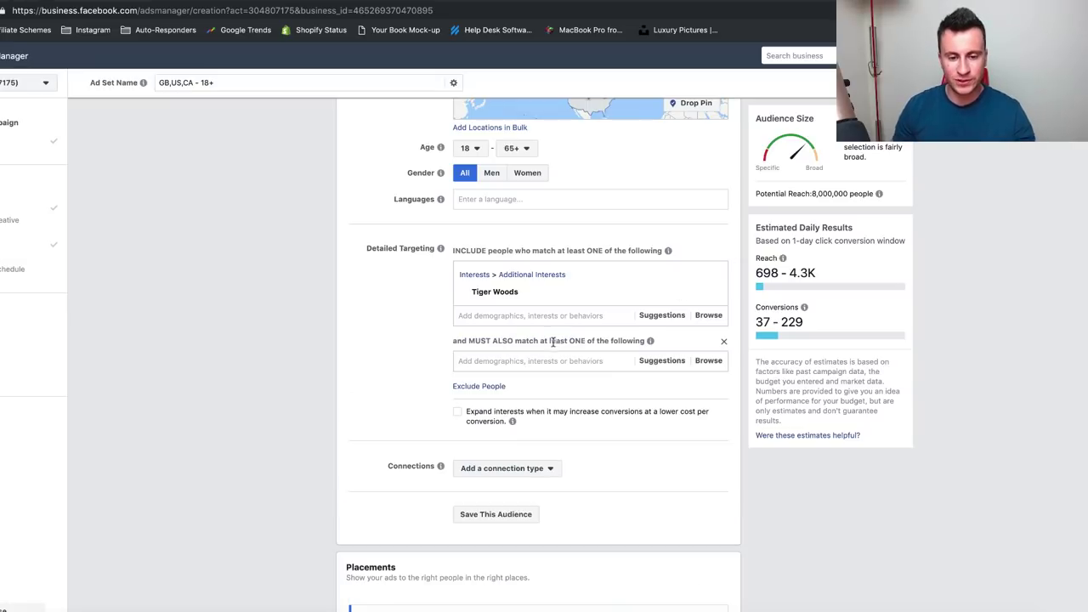
type("phil mi")
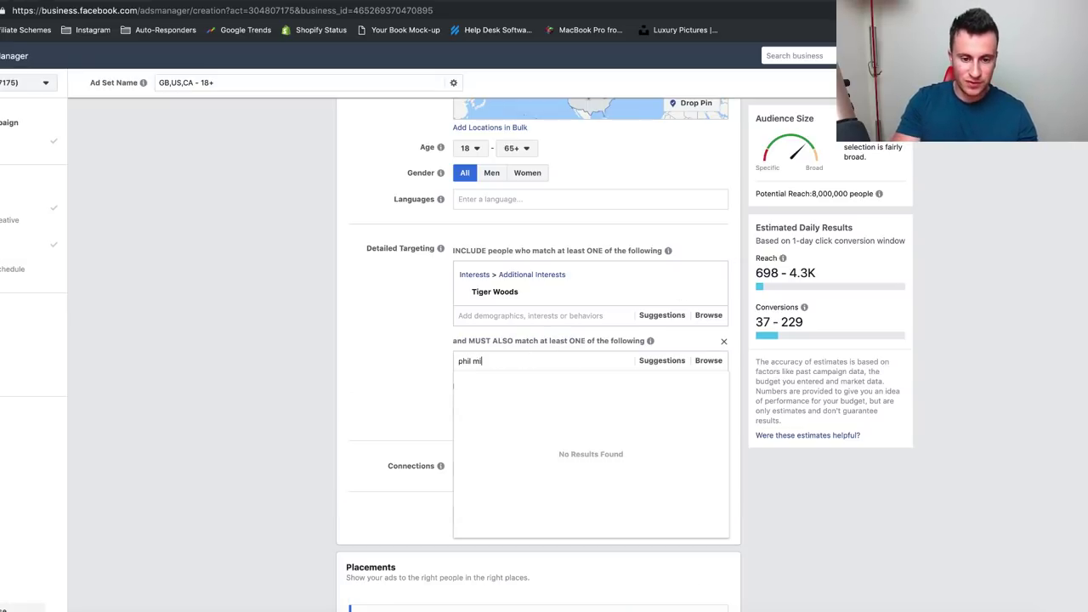
type("ckelson")
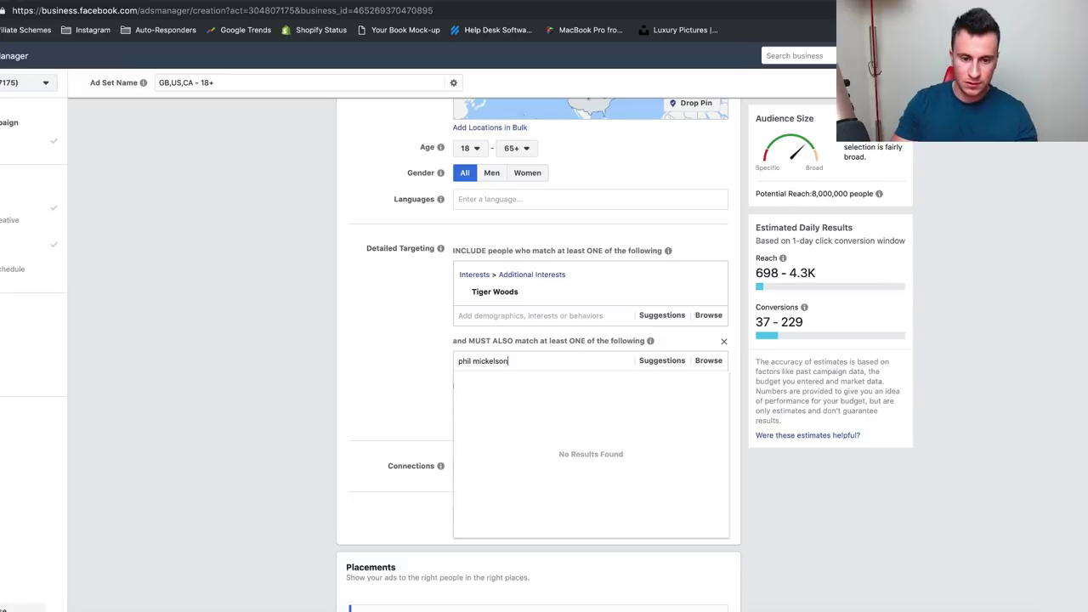
left_click(536, 380)
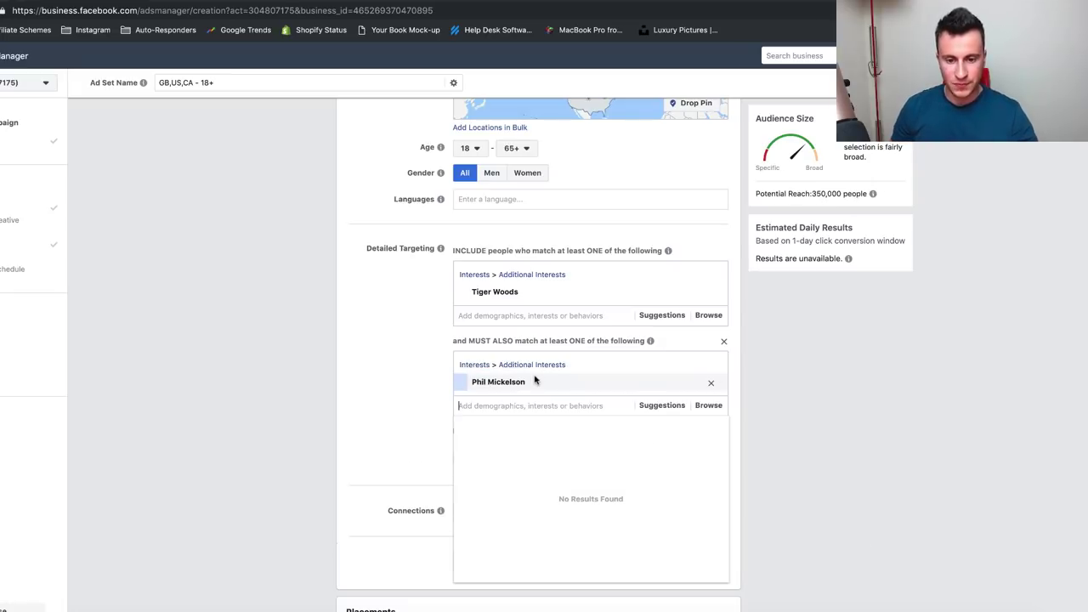
left_click(352, 361)
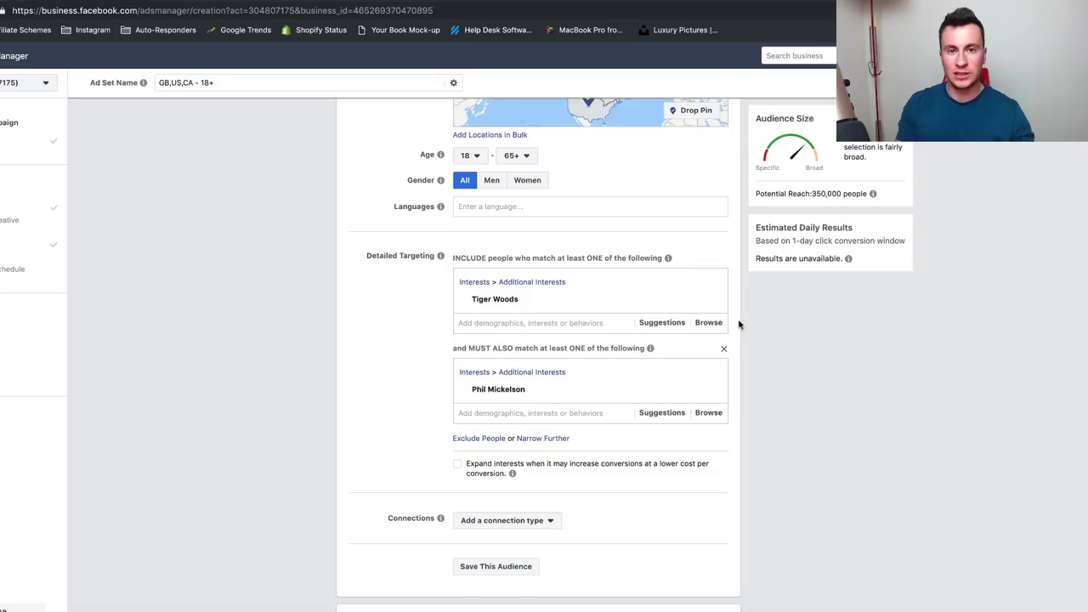
Narrow the audience further with an additional must-also-match condition for the Bubba Watson interest.
scroll(738, 357, "down", 1)
left_click(551, 410)
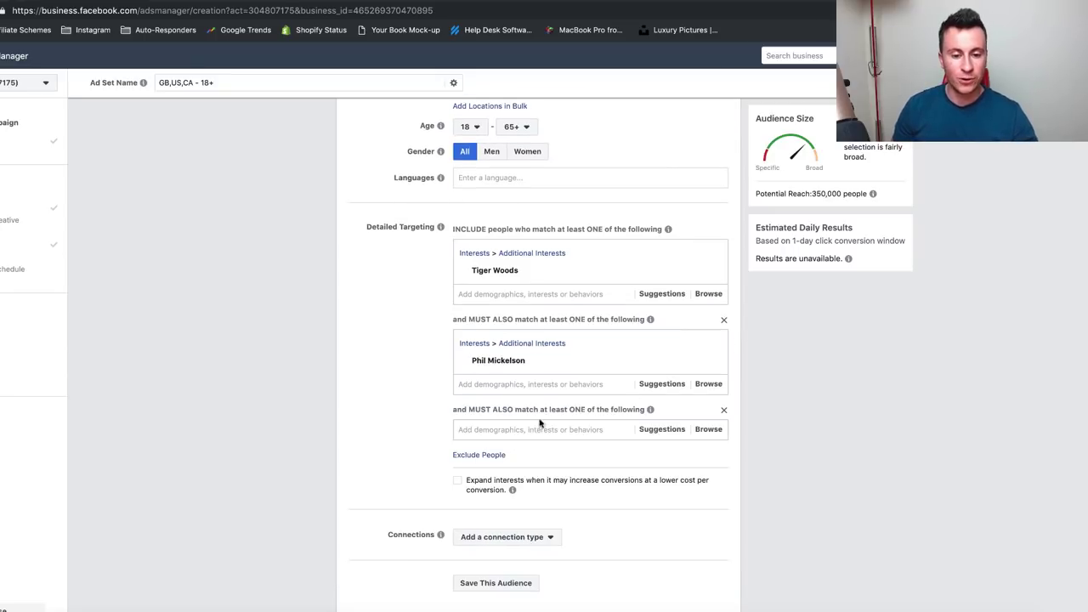
type("bubba ")
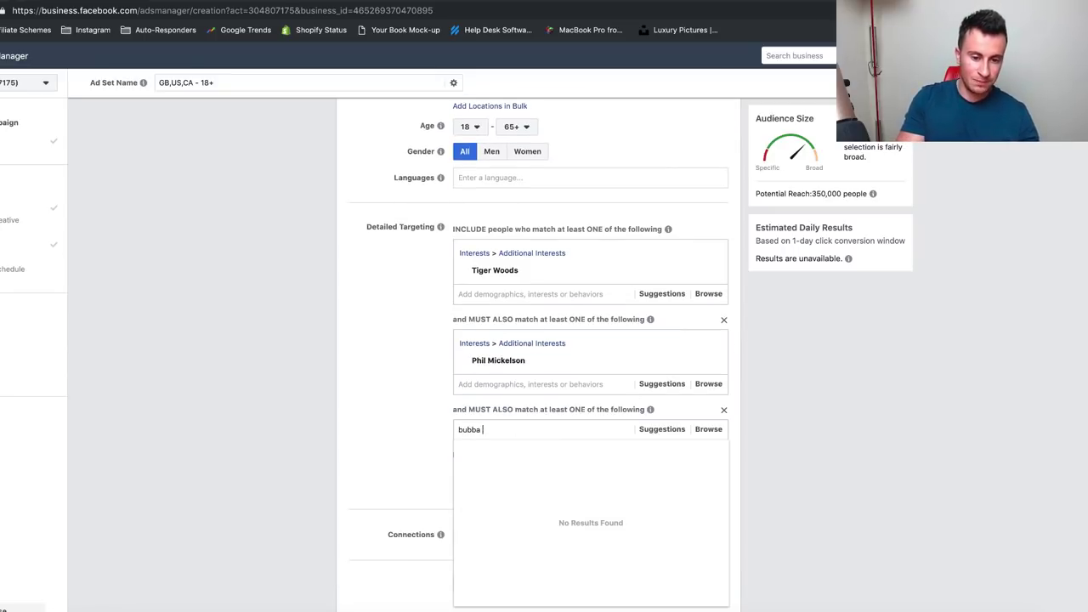
type("watson")
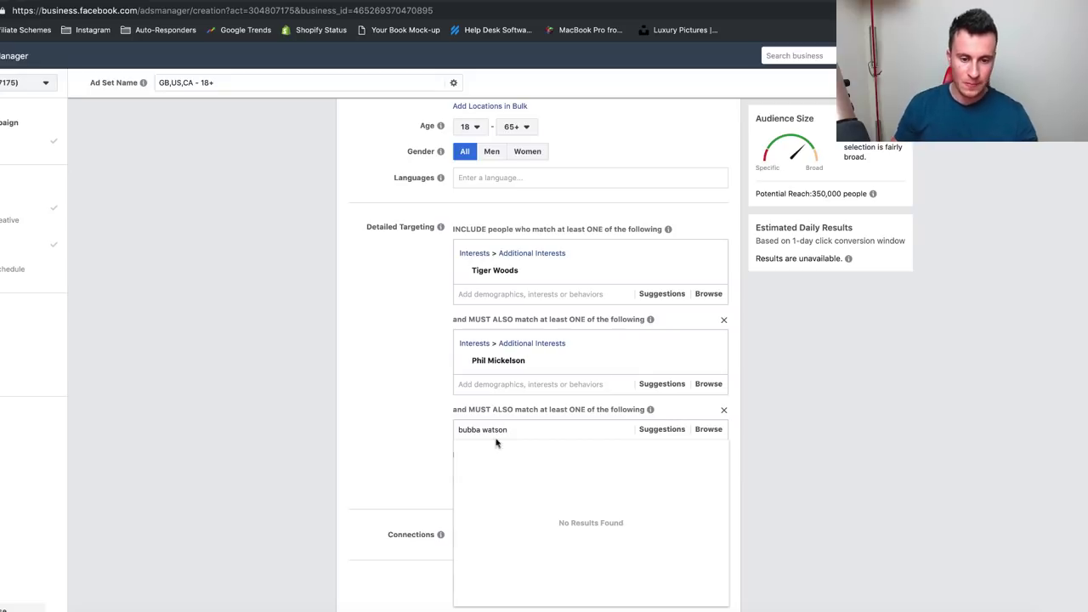
left_click(508, 453)
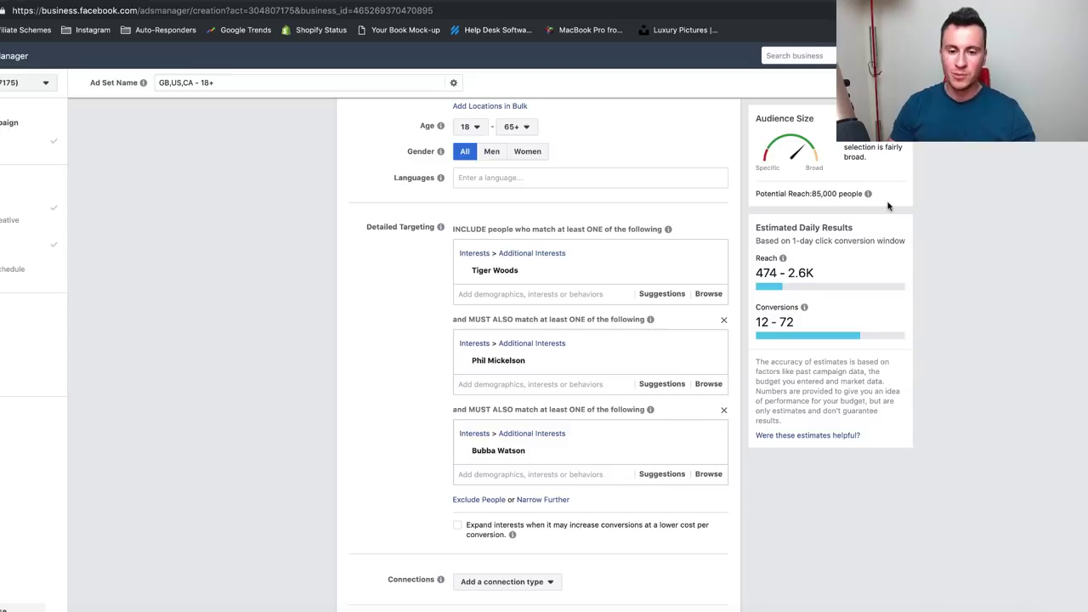
Remove the Phil Mickelson must-also-match condition and add Phil Mickelson to the included interests alongside Tiger Woods.
left_click(724, 323)
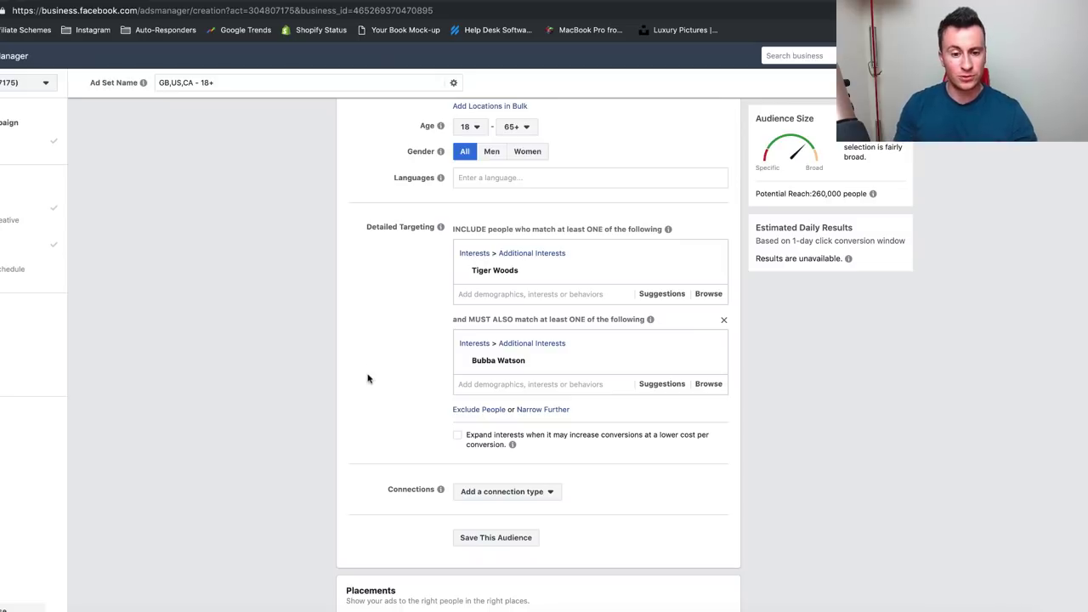
left_click(477, 292)
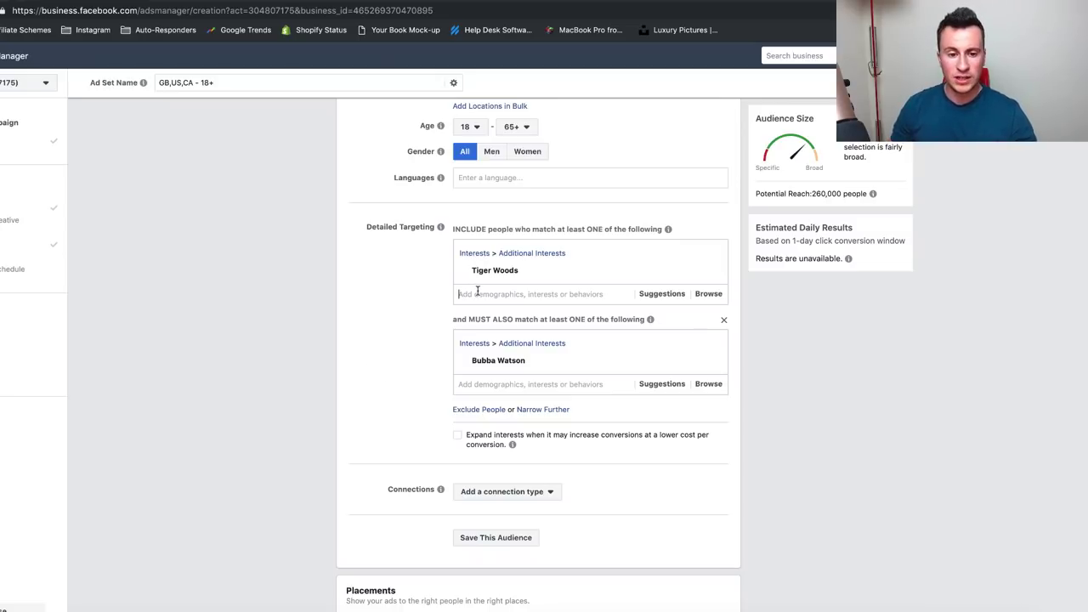
type("phil mic")
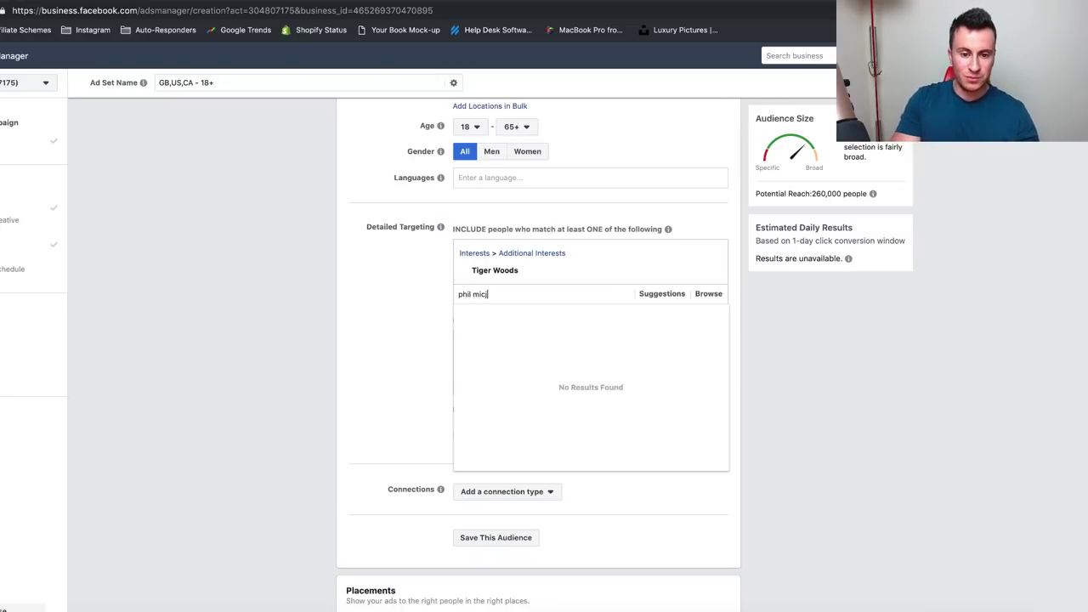
type("kelson")
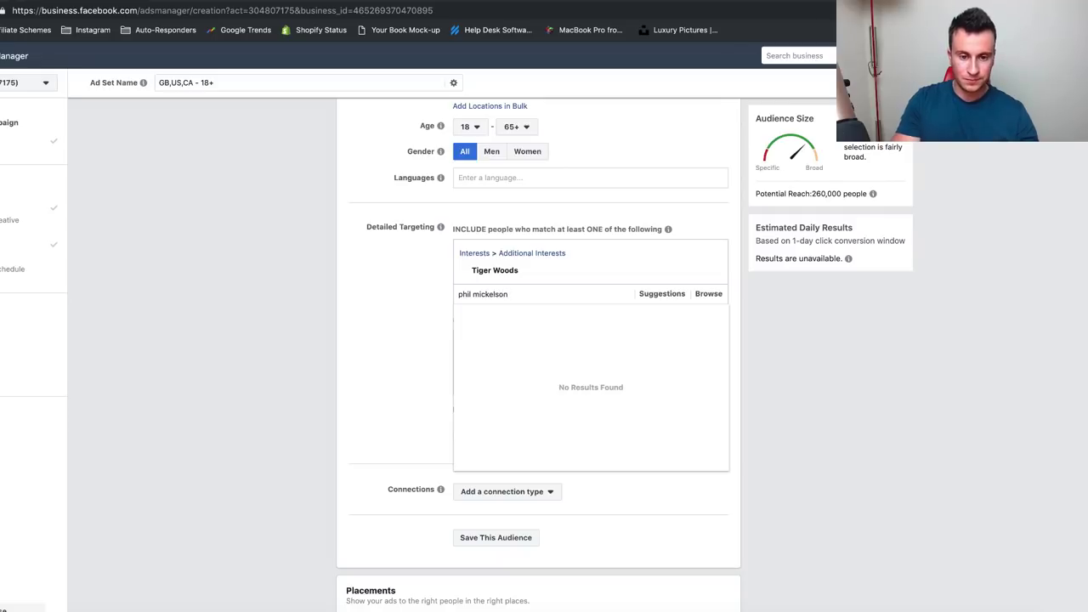
left_click(525, 311)
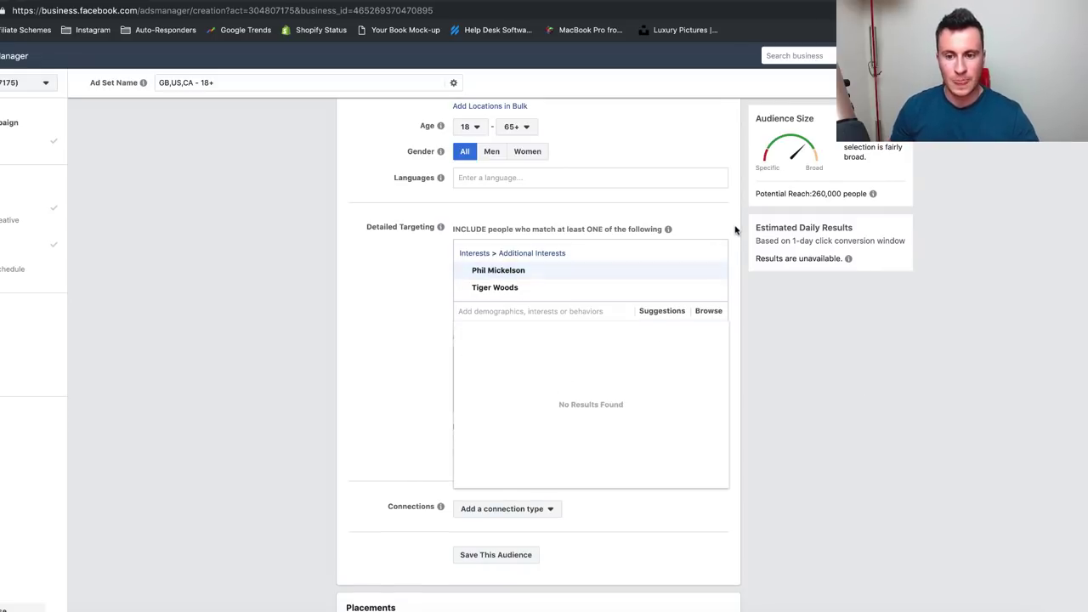
left_click(736, 227)
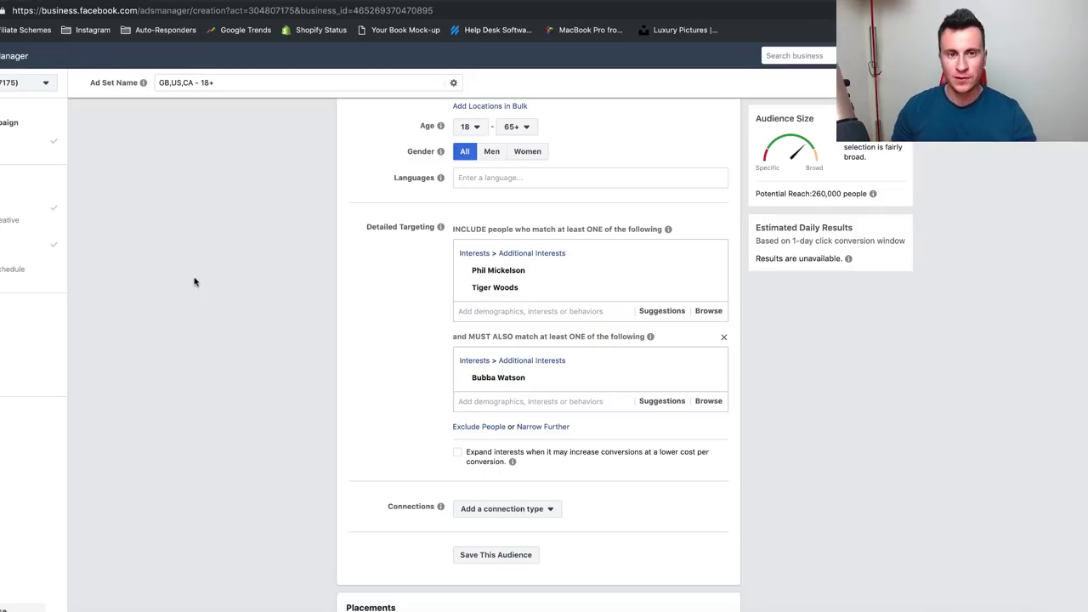
Return to the scaling document and examine the Warm Traffic section on Video Views lookalikes, rechecking the Requirements and Cold Traffic sections above it.
key("ctrl+Tab")
scroll(85, 383, "down", 5)
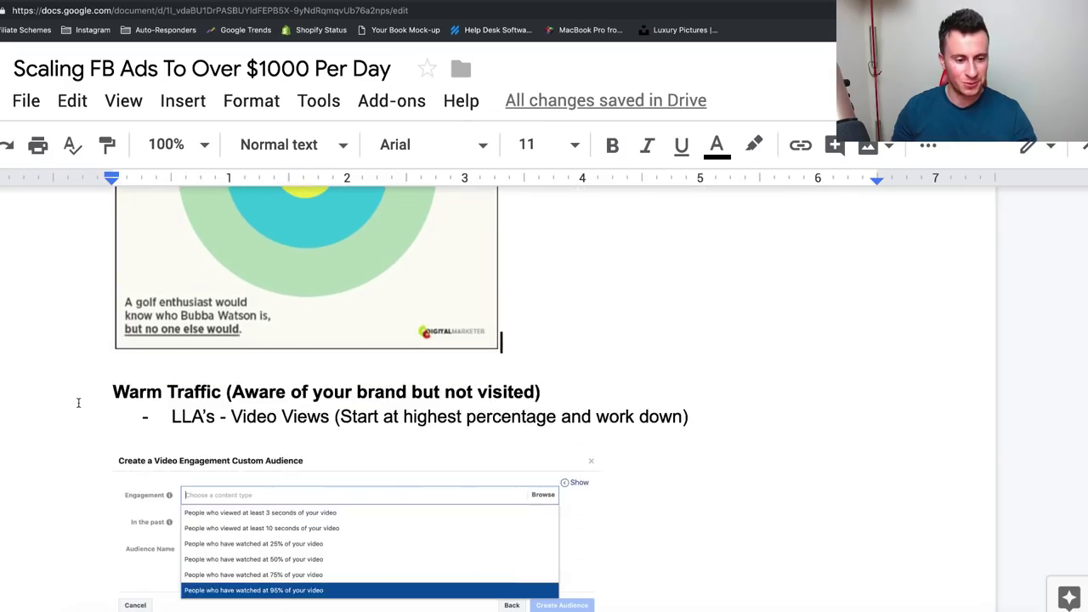
scroll(79, 401, "up", 6)
scroll(78, 402, "down", 8)
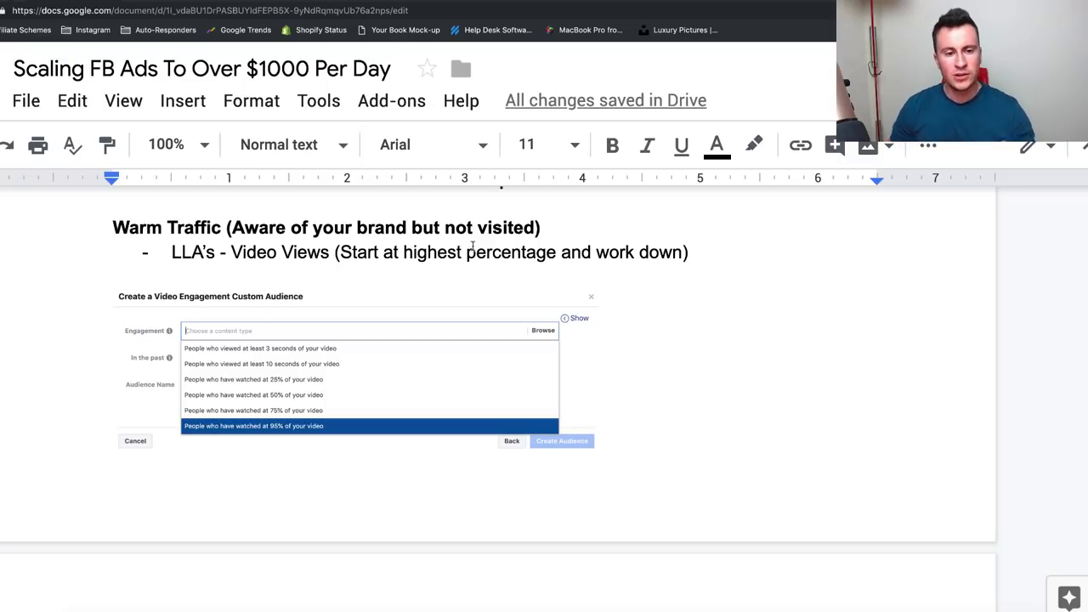
scroll(368, 267, "down", 1)
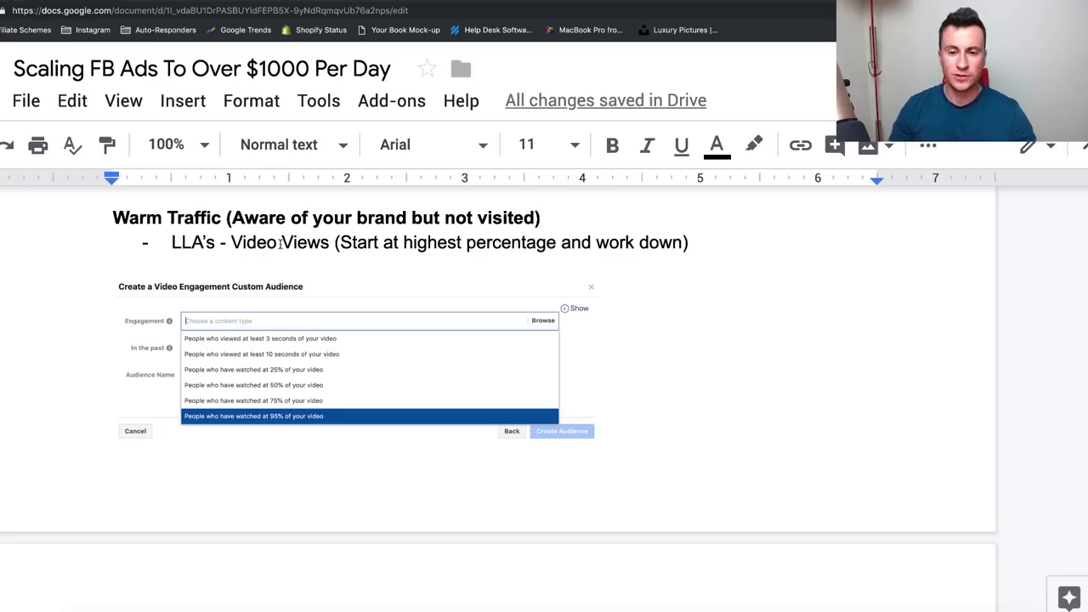
scroll(343, 207, "up", 10)
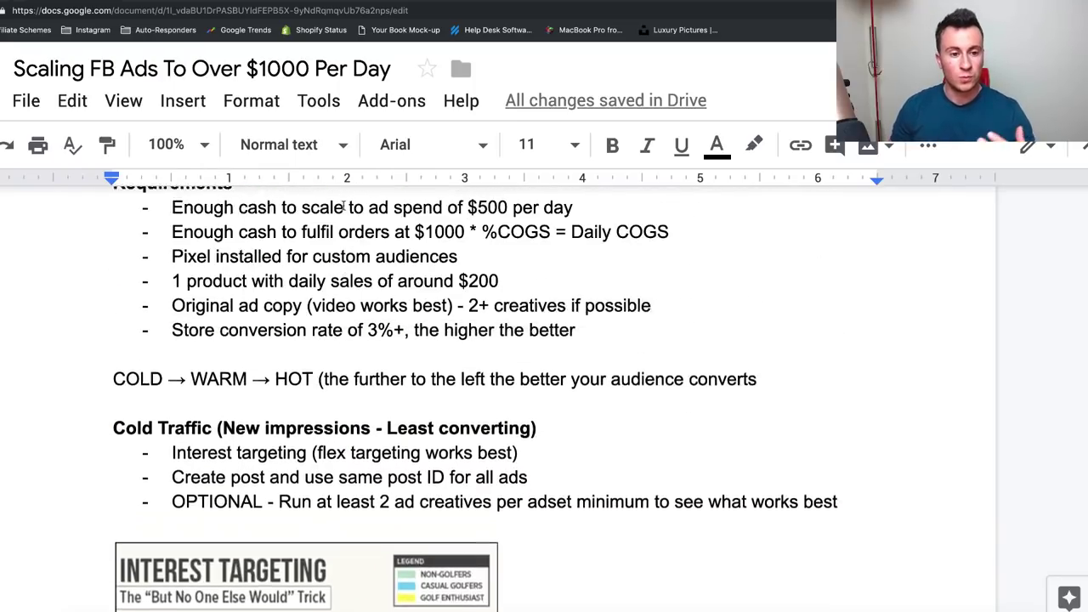
scroll(343, 207, "up", 3)
scroll(343, 207, "down", 6)
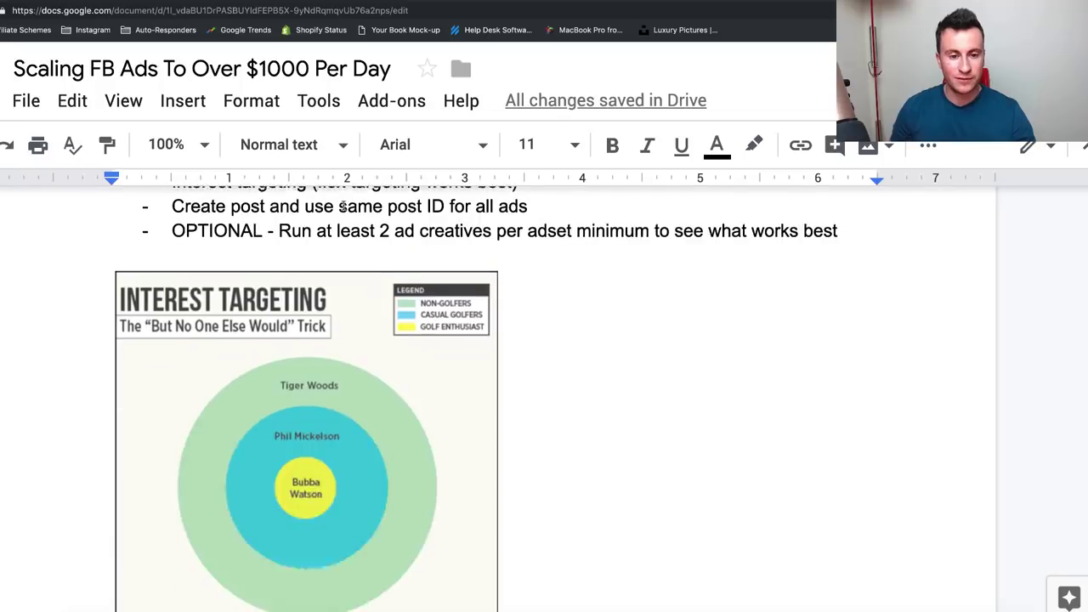
scroll(343, 207, "down", 10)
scroll(470, 270, "up", 2)
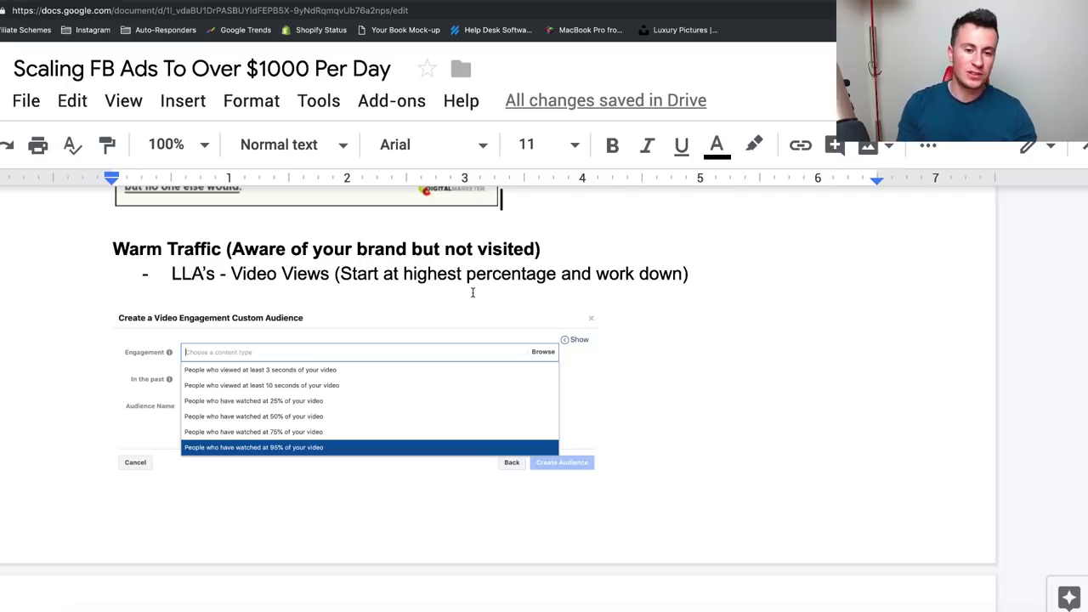
left_click_drag(414, 276, 595, 273)
left_click(635, 273)
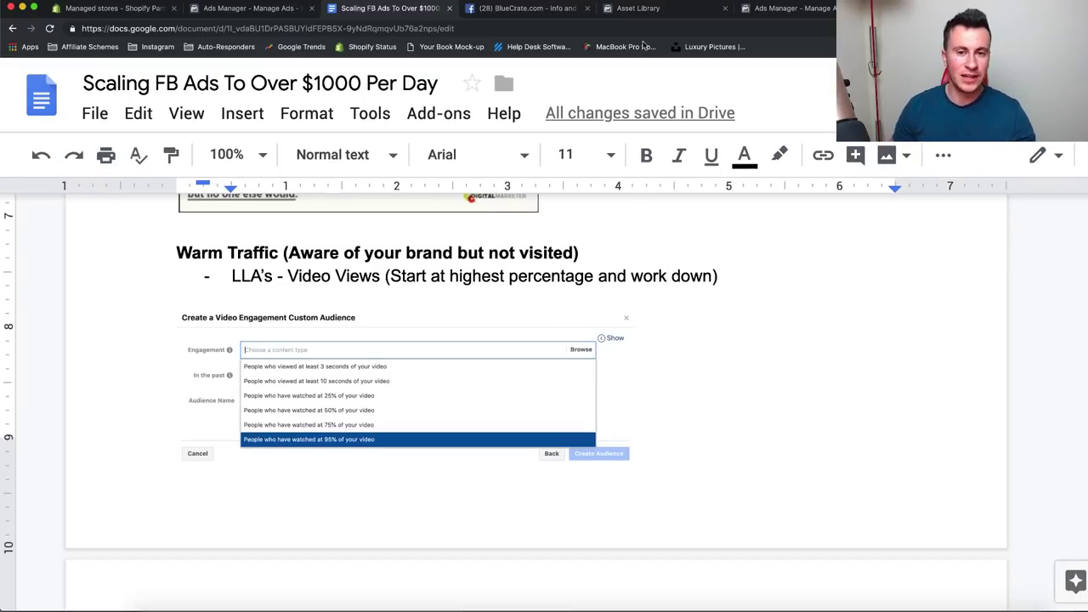
Switch to the Asset Library and bring up the ad account's Audiences list.
left_click(651, 8)
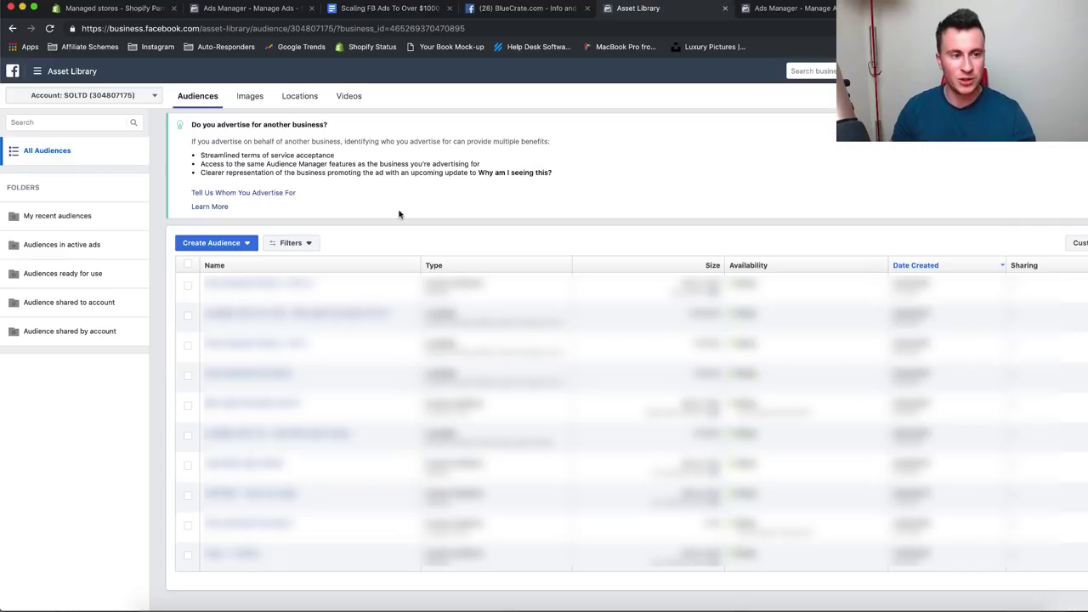
left_click(39, 71)
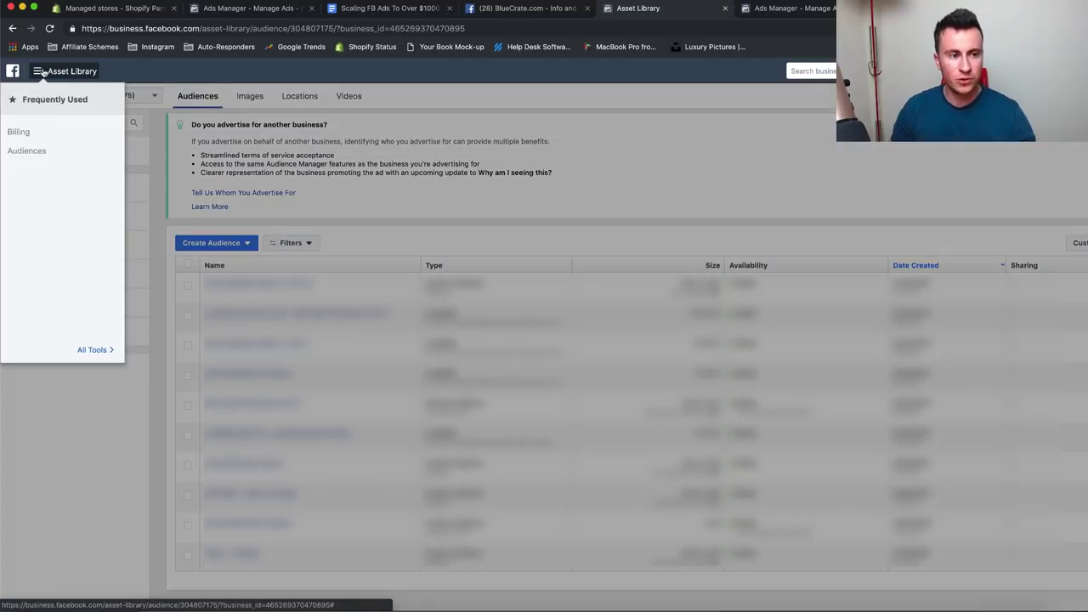
left_click(38, 150)
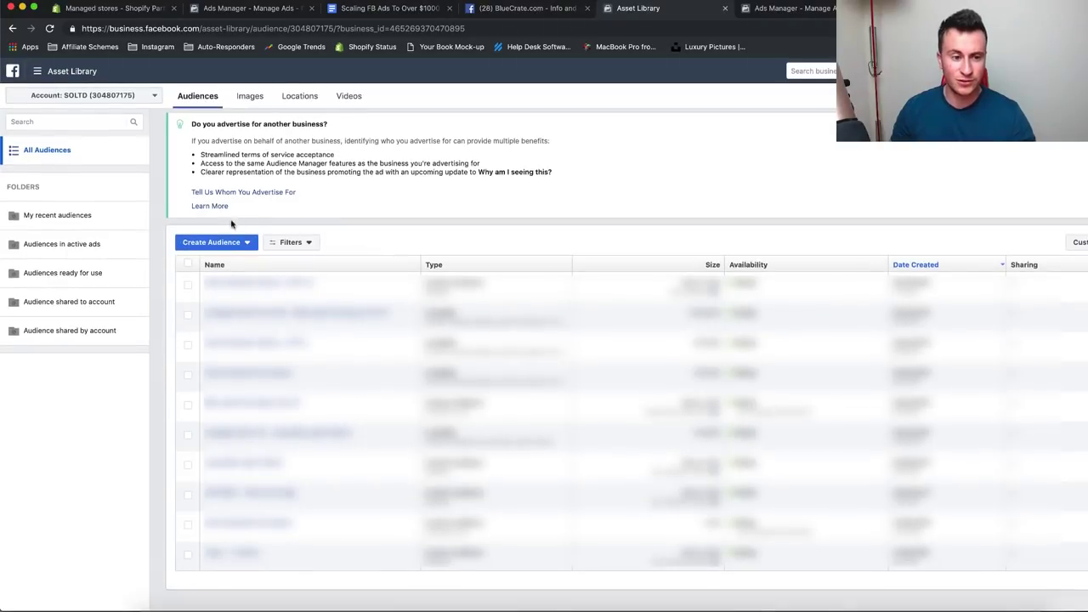
Begin a Video custom audience of people who have watched at 95% of the video, select its day range, and discard the audience.
left_click(235, 245)
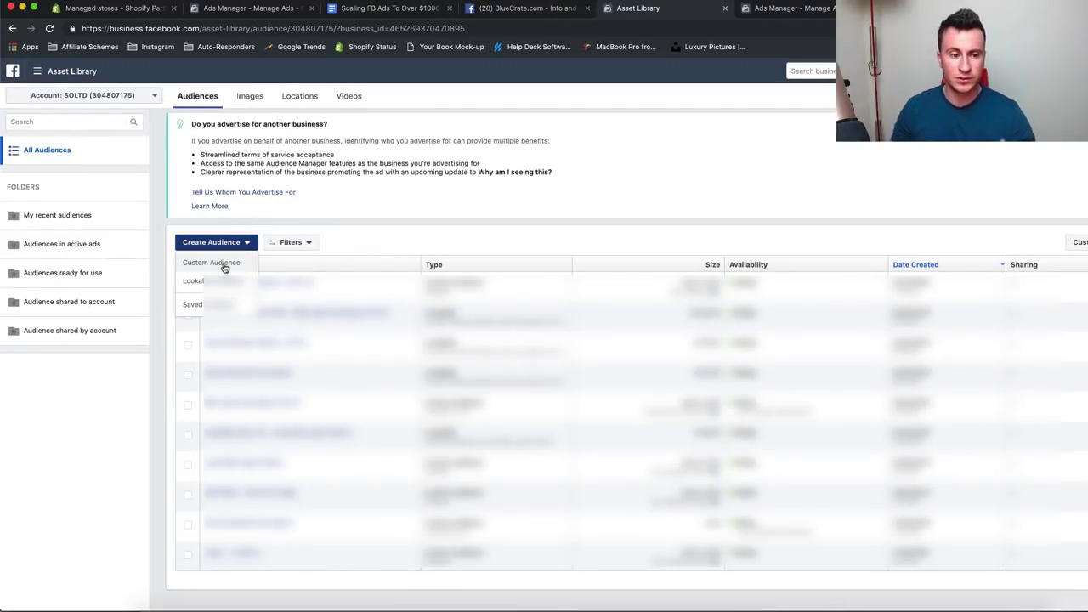
left_click(212, 262)
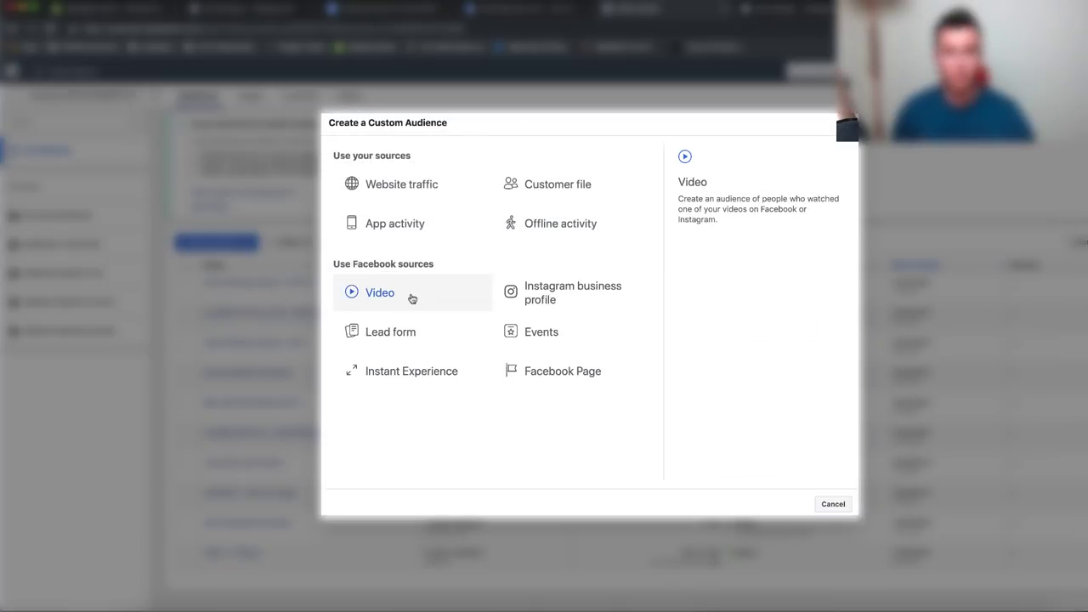
left_click(395, 300)
left_click(474, 238)
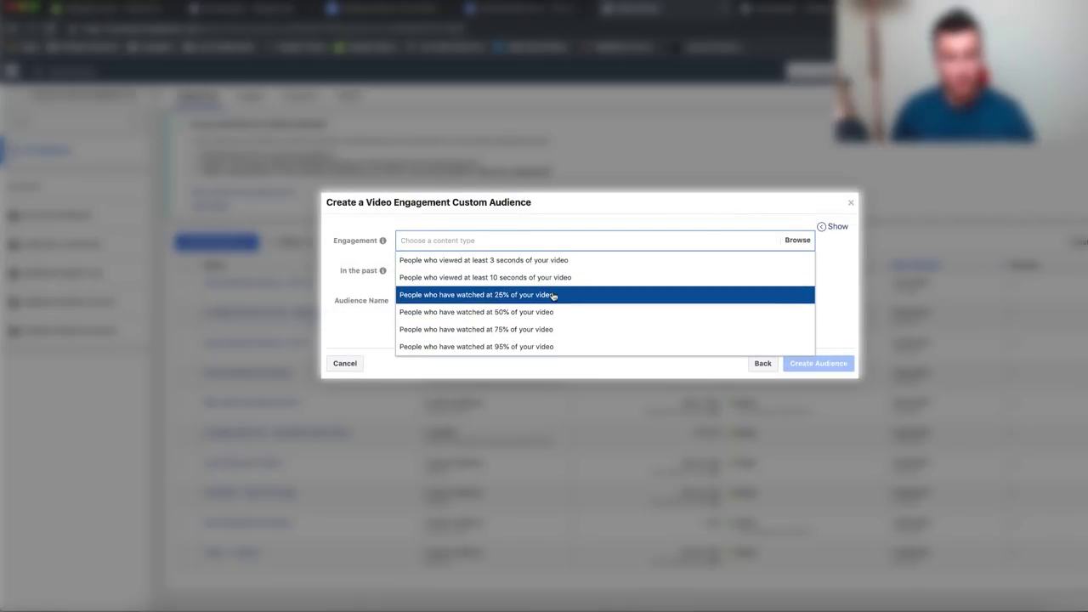
left_click(576, 347)
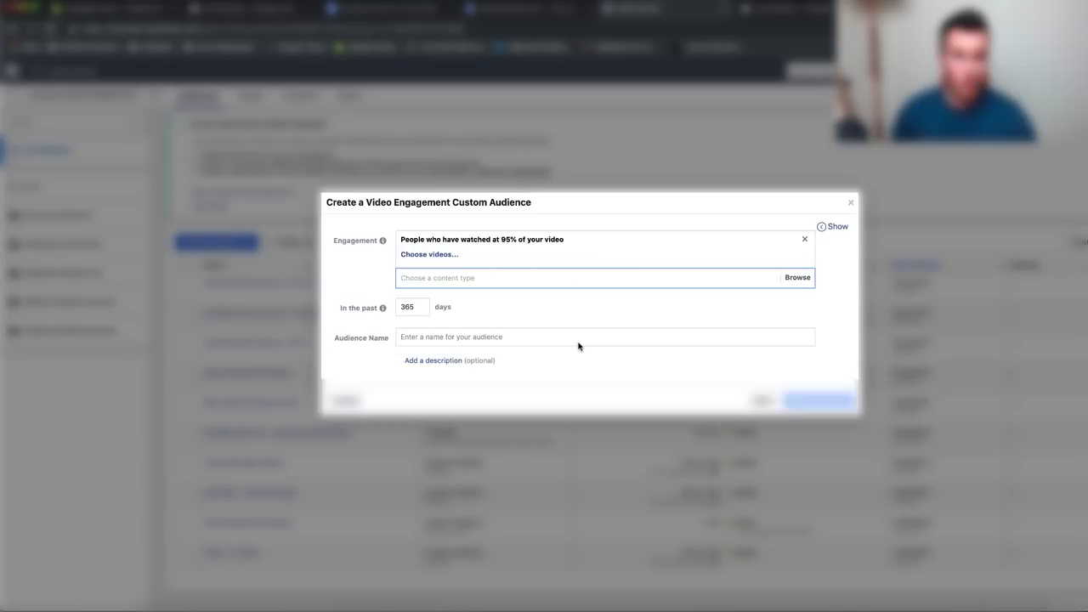
left_click(540, 309)
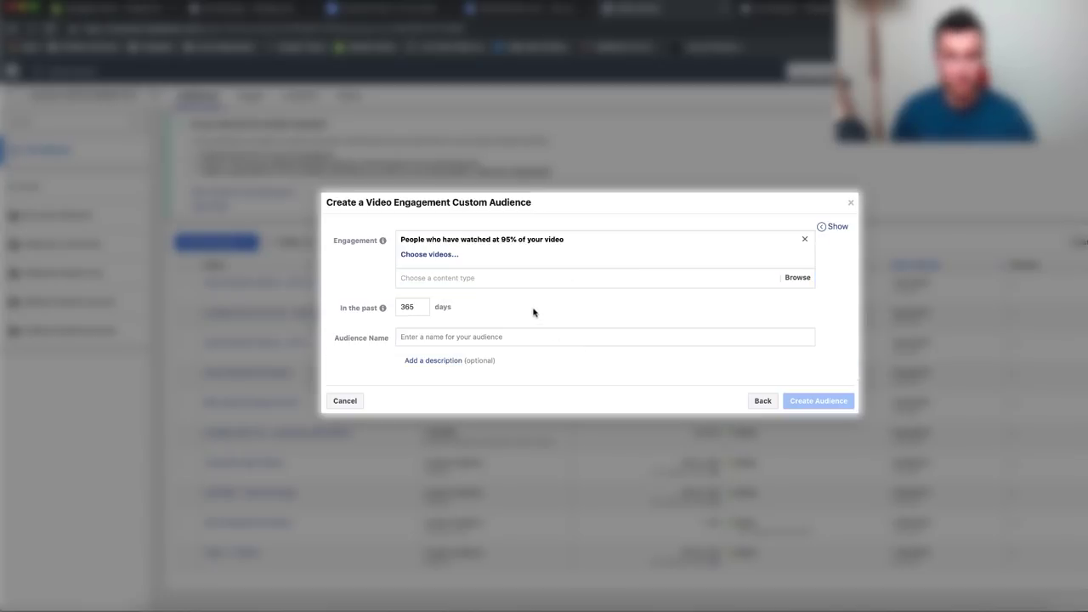
double_click(400, 308)
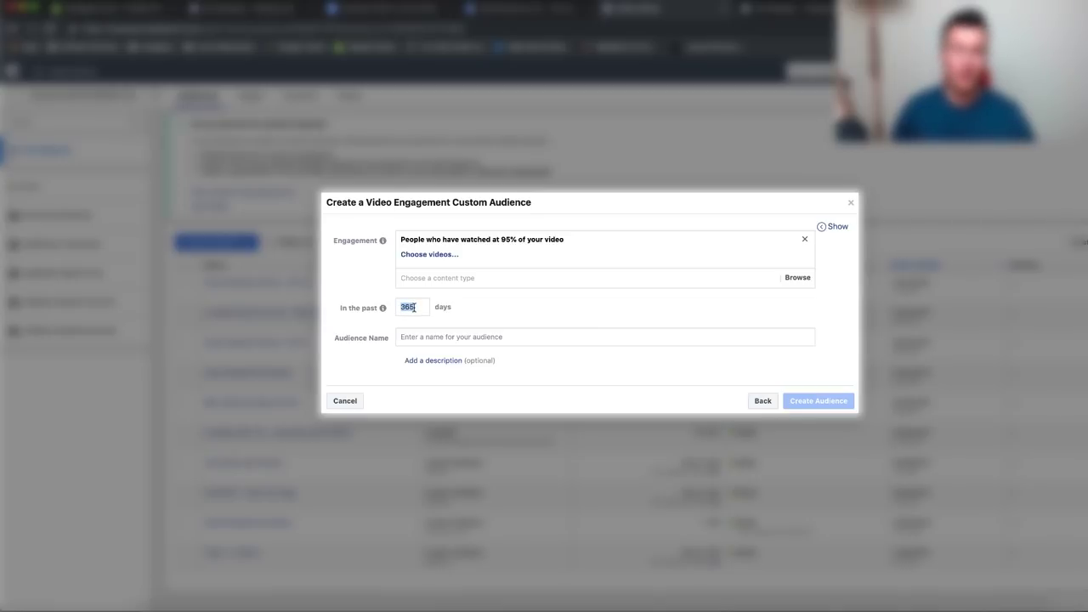
left_click(850, 202)
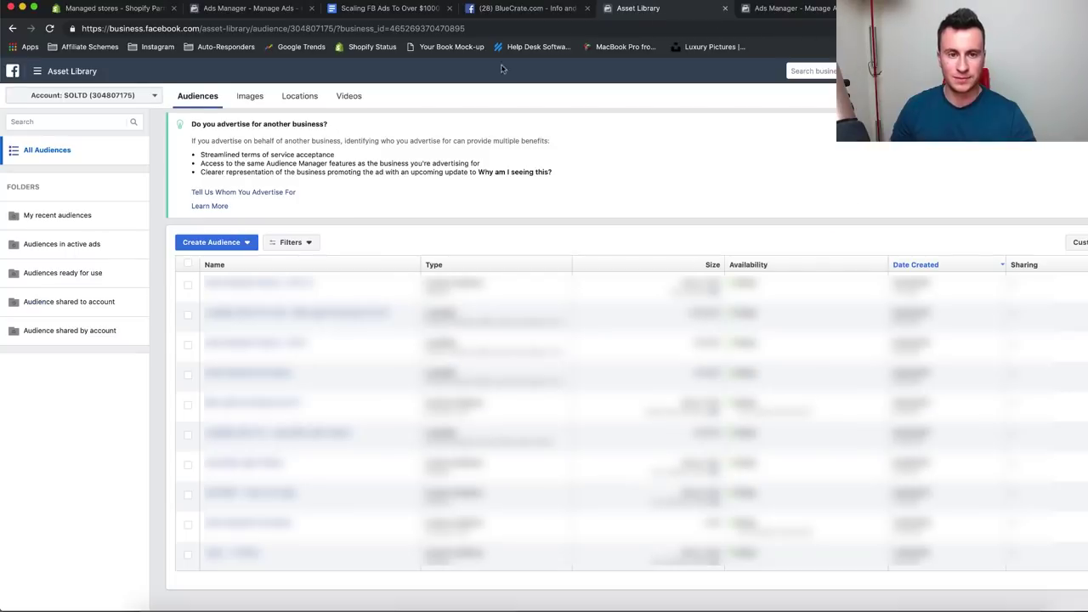
Return to the scaling document and examine the continued Warm Traffic section on Engagement lookalikes and its Facebook Page custom audience options.
left_click(371, 9)
scroll(119, 391, "down", 5)
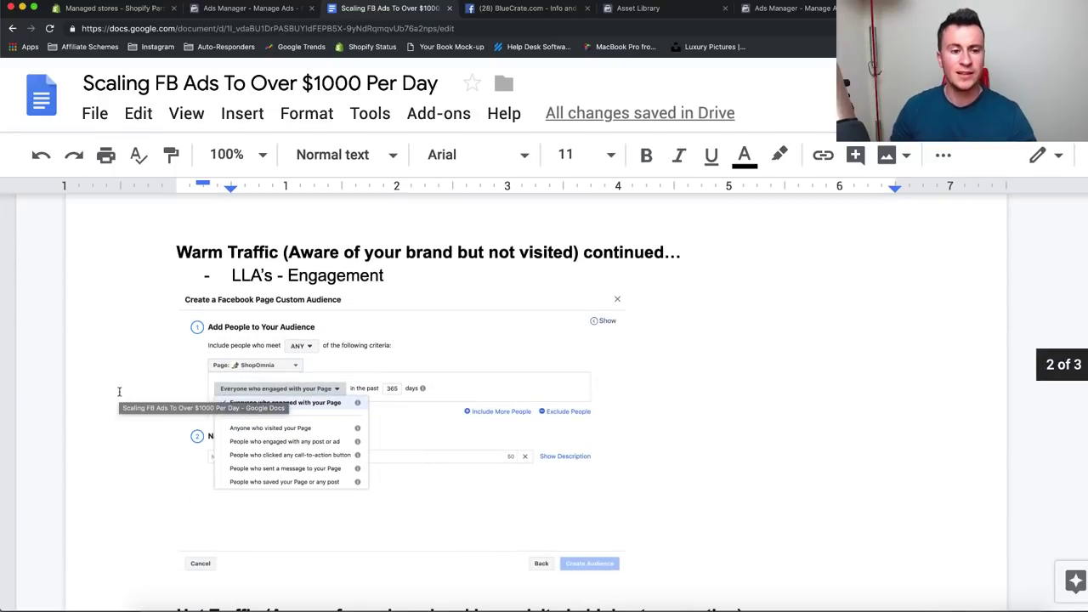
left_click(693, 282)
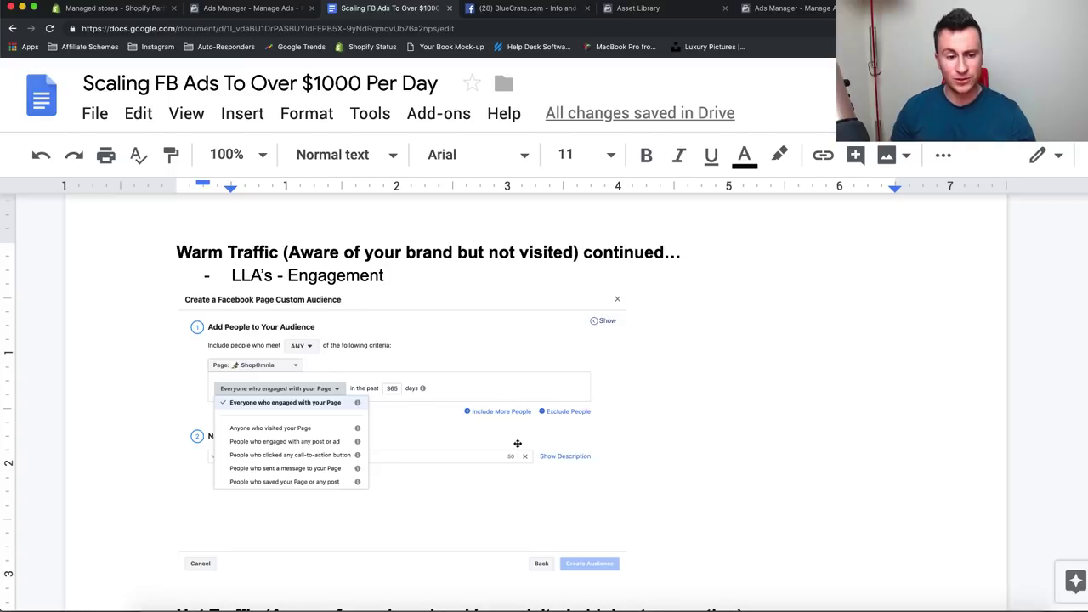
scroll(517, 442, "down", 1)
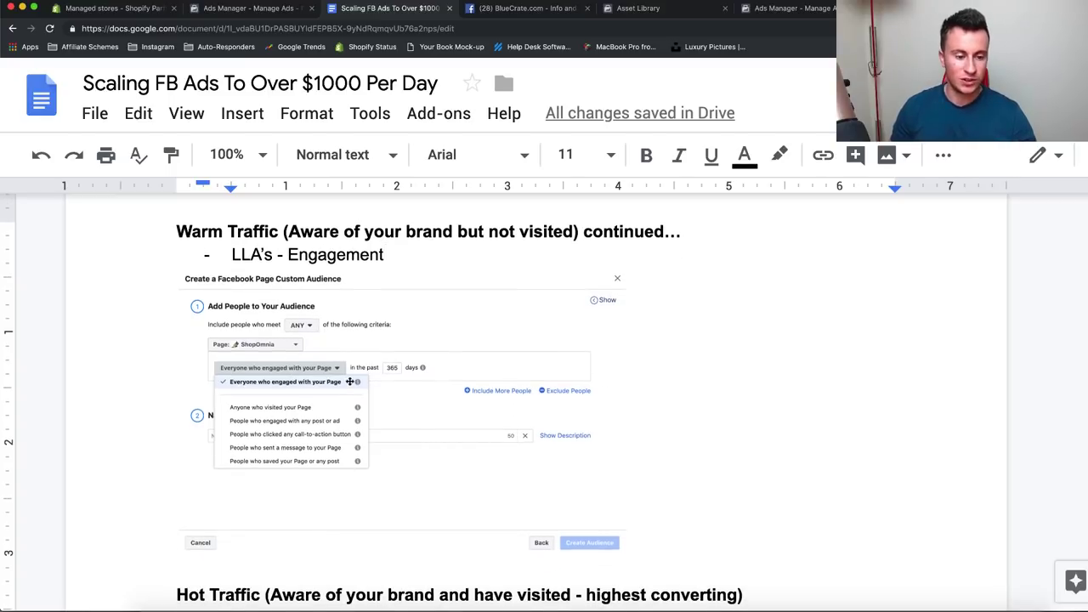
Switch to the Asset Library, begin a Facebook Page custom audience and view its engagement criteria options.
left_click(631, 9)
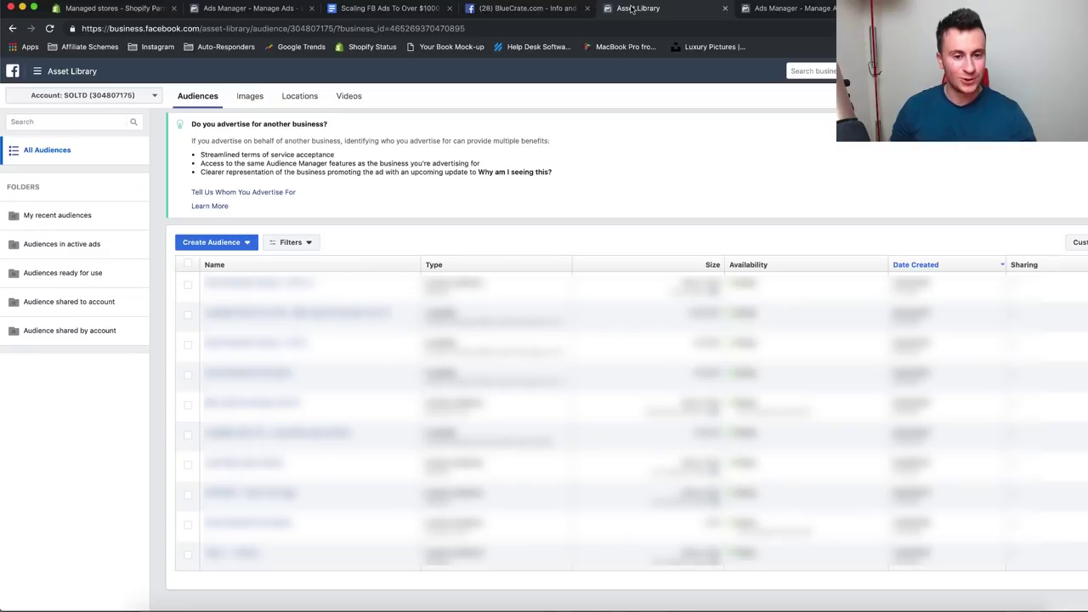
left_click(247, 242)
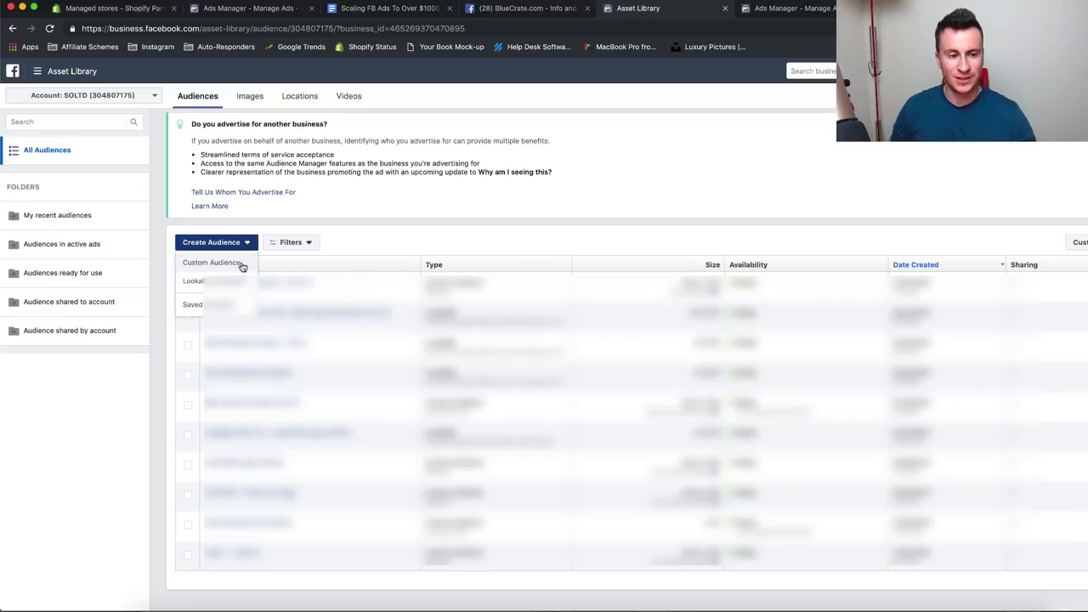
left_click(241, 265)
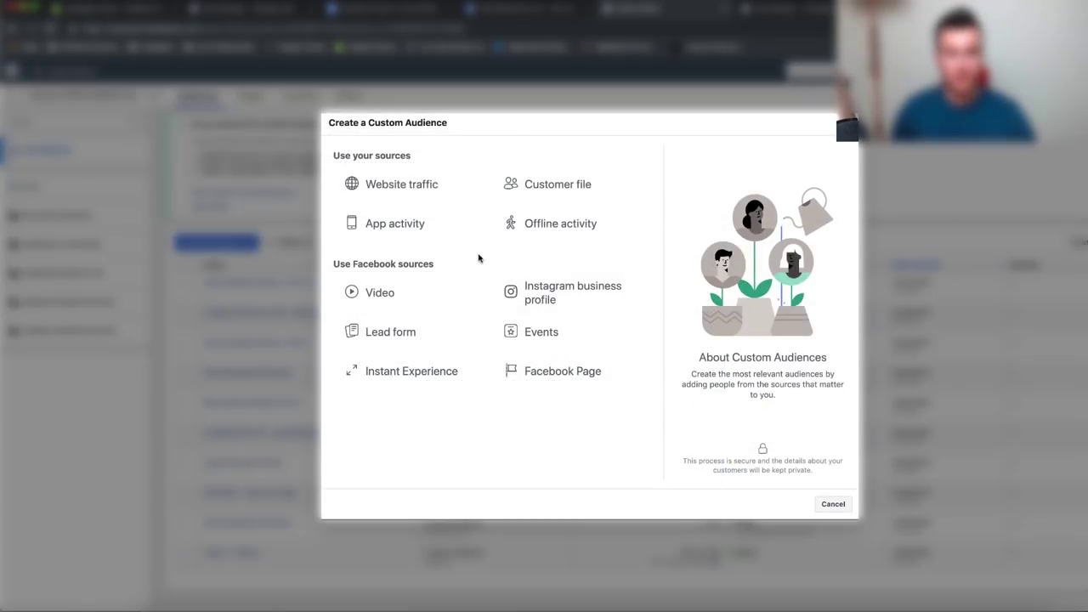
left_click(542, 370)
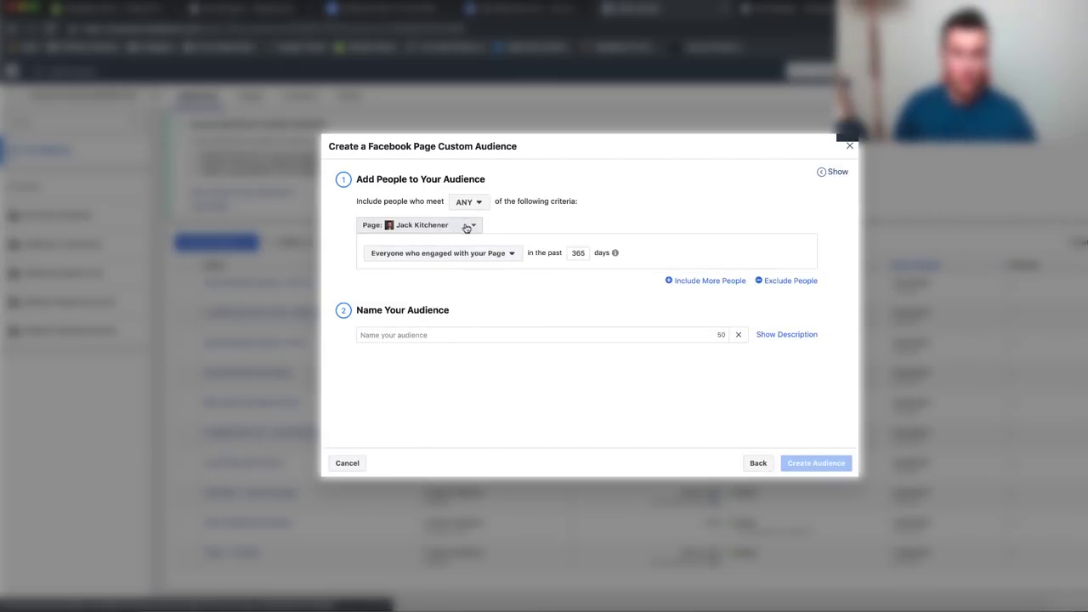
left_click(513, 253)
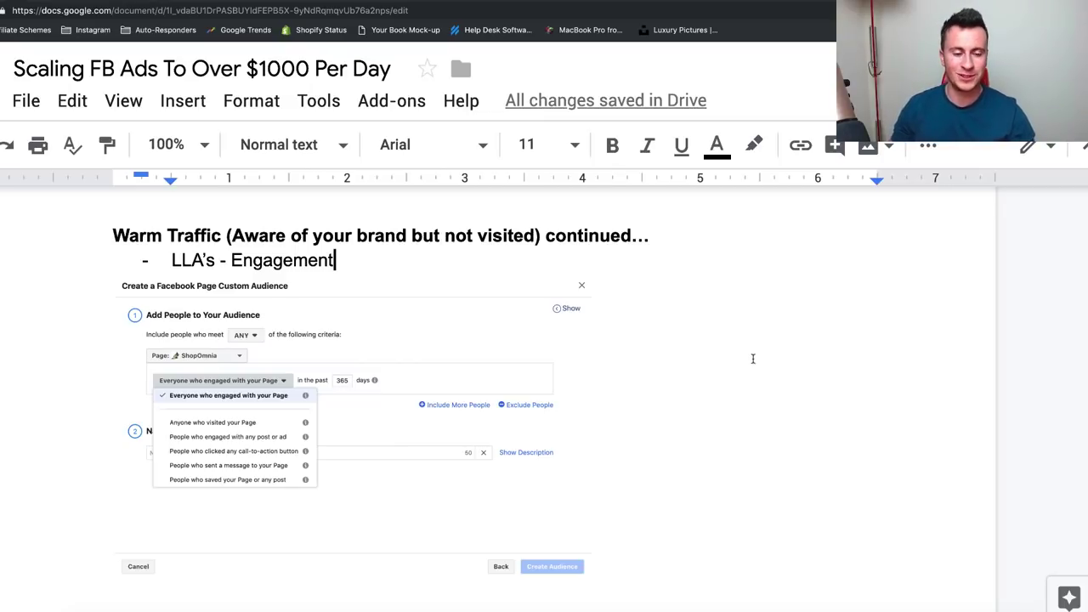
In the scaling document's Hot Traffic section, examine the retargeting bullet, highlighting "same product", "incentive" and "new creative" in turn.
scroll(752, 358, "down", 5)
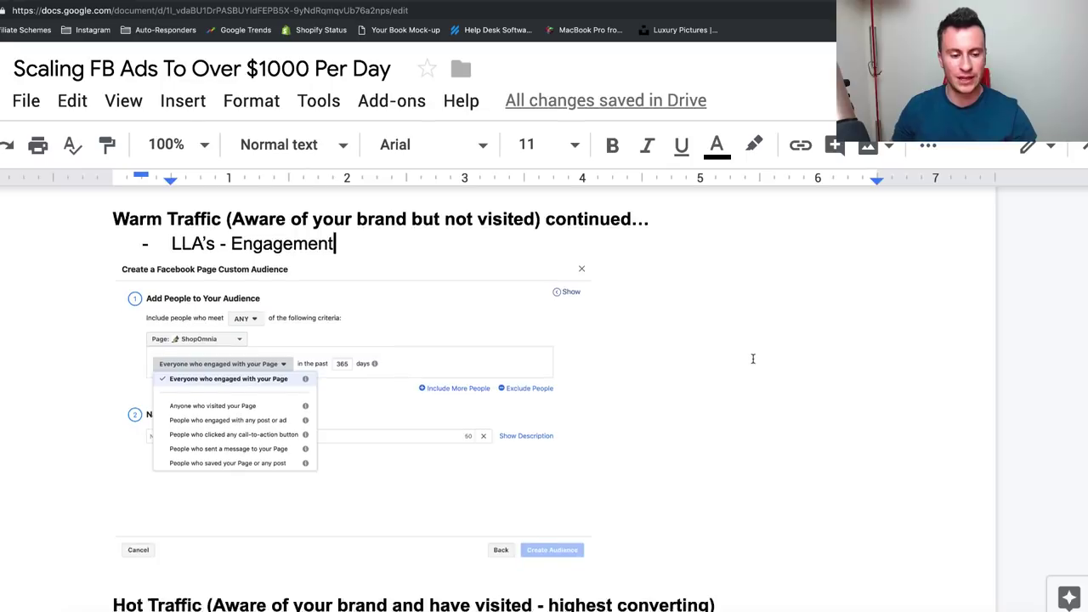
scroll(753, 359, "down", 1)
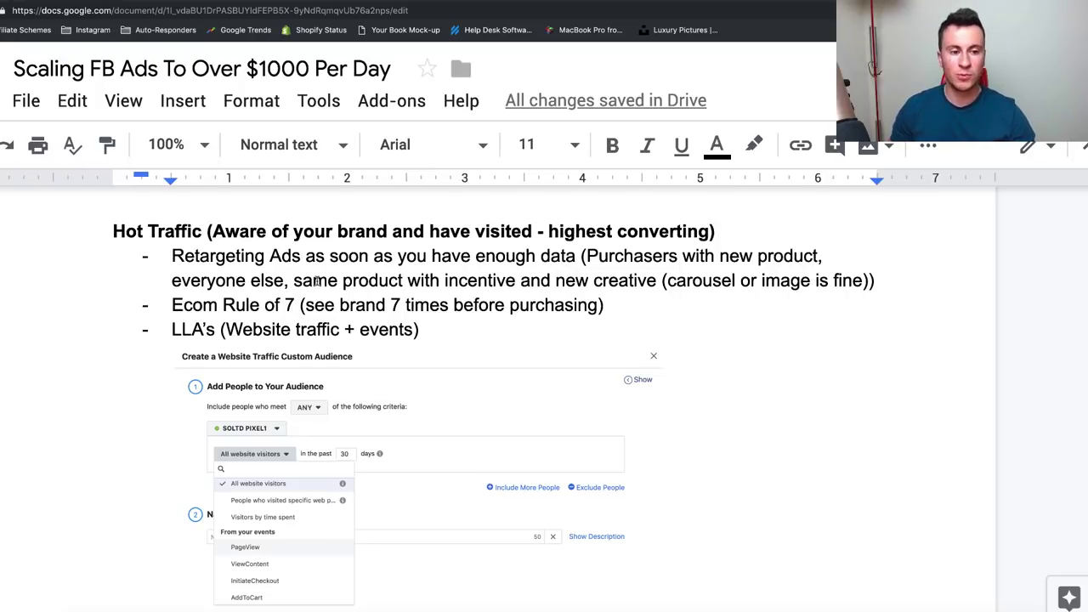
scroll(173, 263, "down", 1)
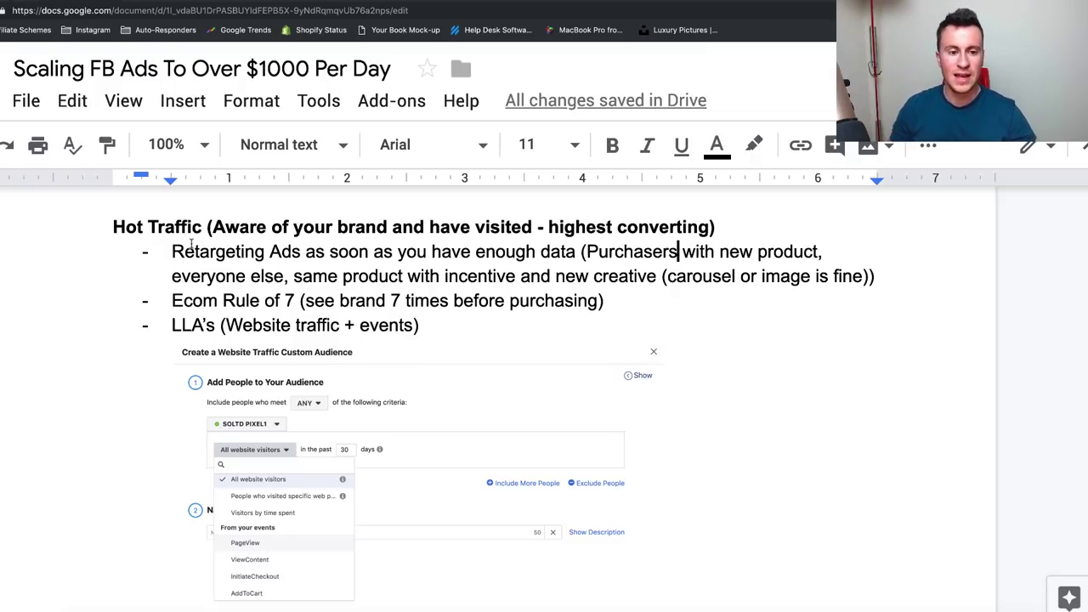
left_click(169, 276)
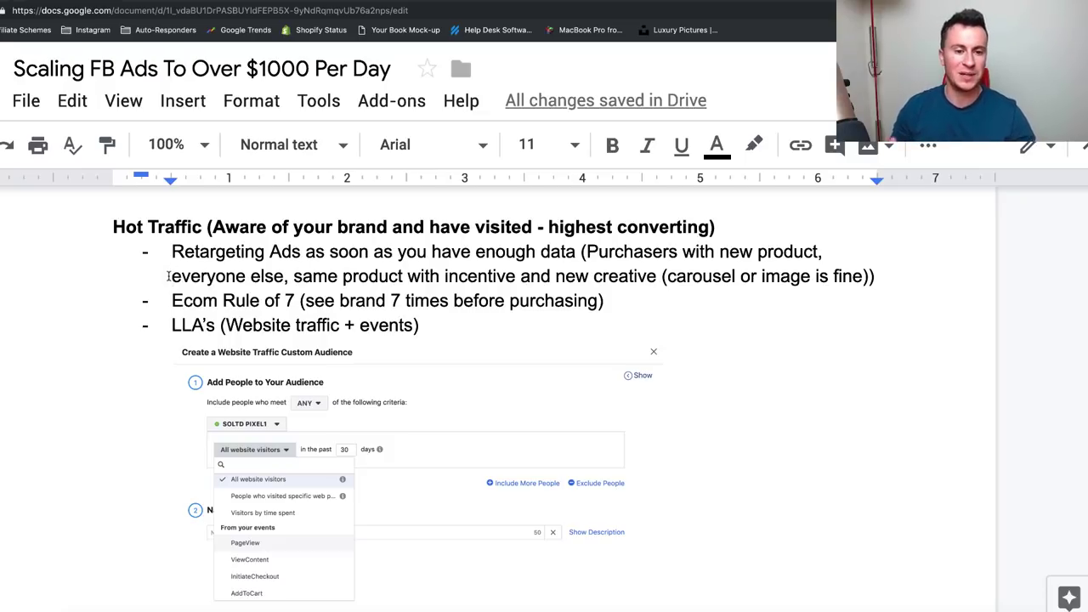
left_click(293, 274)
left_click_drag(293, 274, 402, 276)
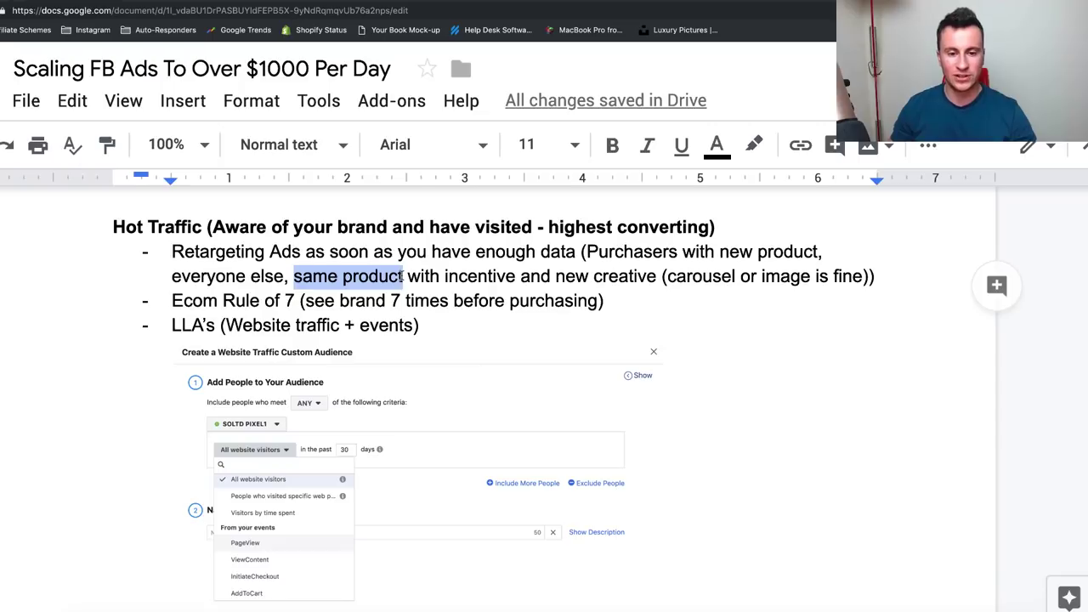
left_click_drag(444, 277, 517, 275)
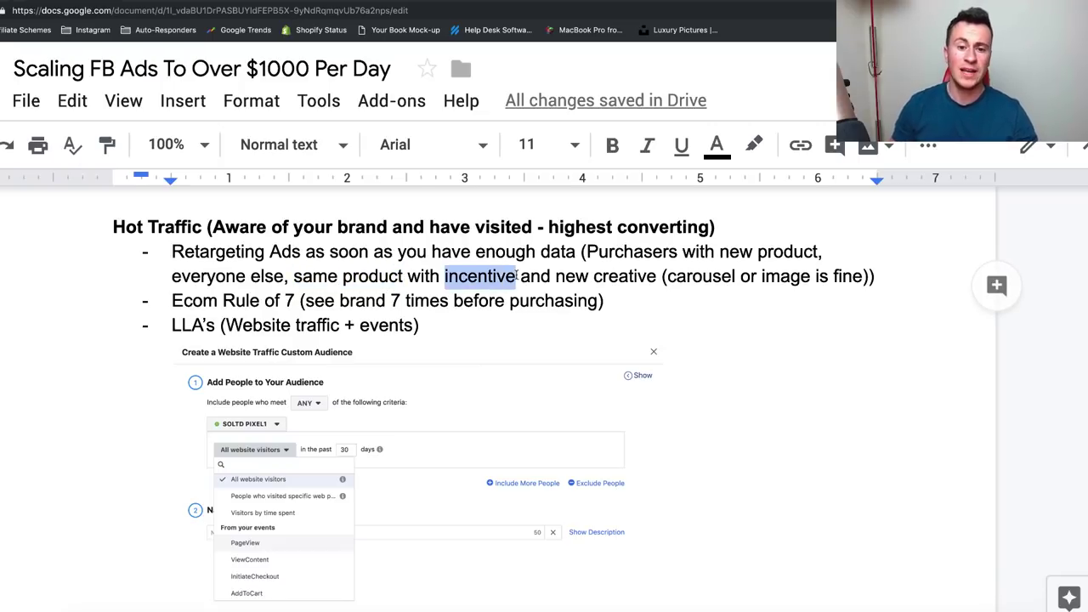
left_click_drag(556, 275, 650, 275)
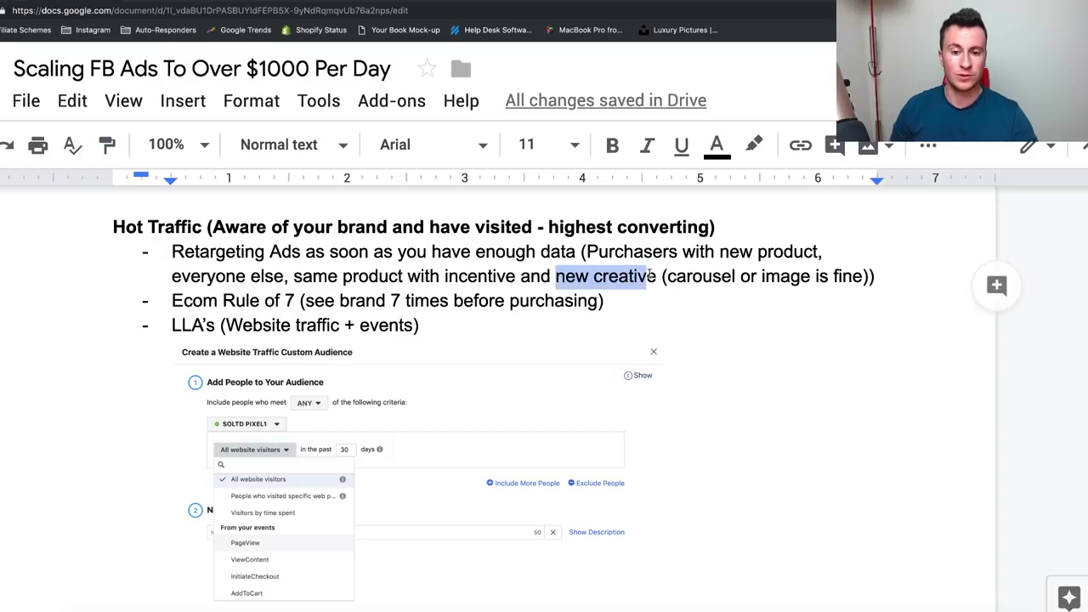